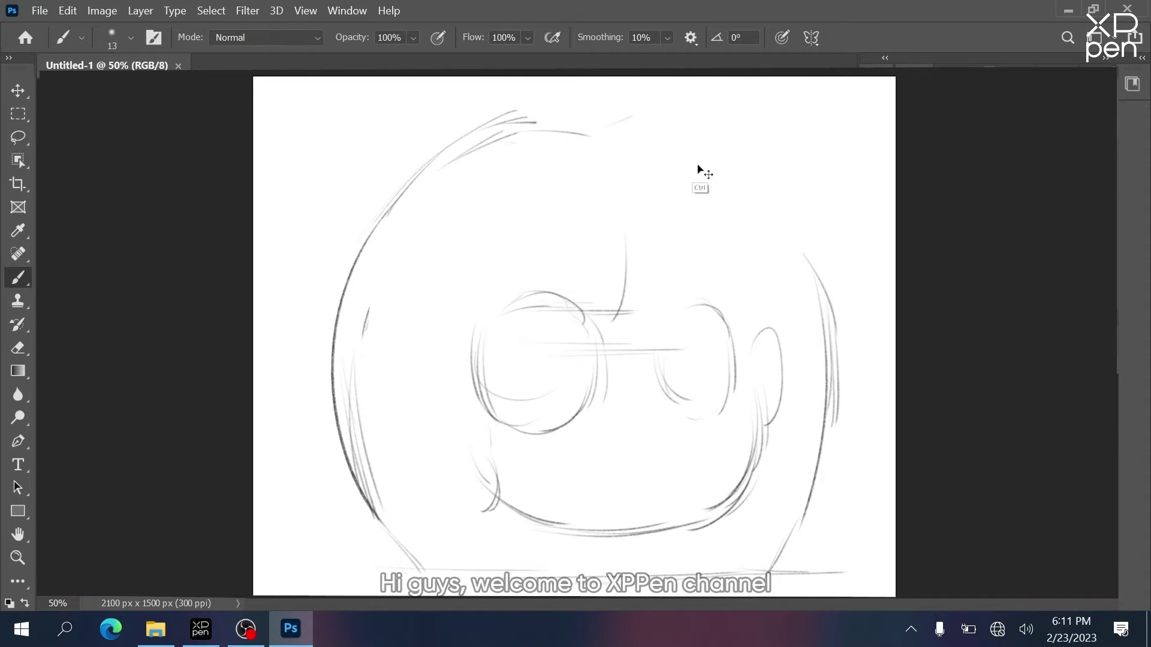
# Step: Sketch the girl's bangs, glasses, face, left hair and shoulders, then add grey shading at lower right
pyautogui.moveTo(660, 317); pyautogui.dragTo(738, 414)
pyautogui.moveTo(611, 240); pyautogui.dragTo(576, 318)
pyautogui.moveTo(647, 432); pyautogui.dragTo(678, 446)
pyautogui.moveTo(497, 210); pyautogui.dragTo(635, 186)
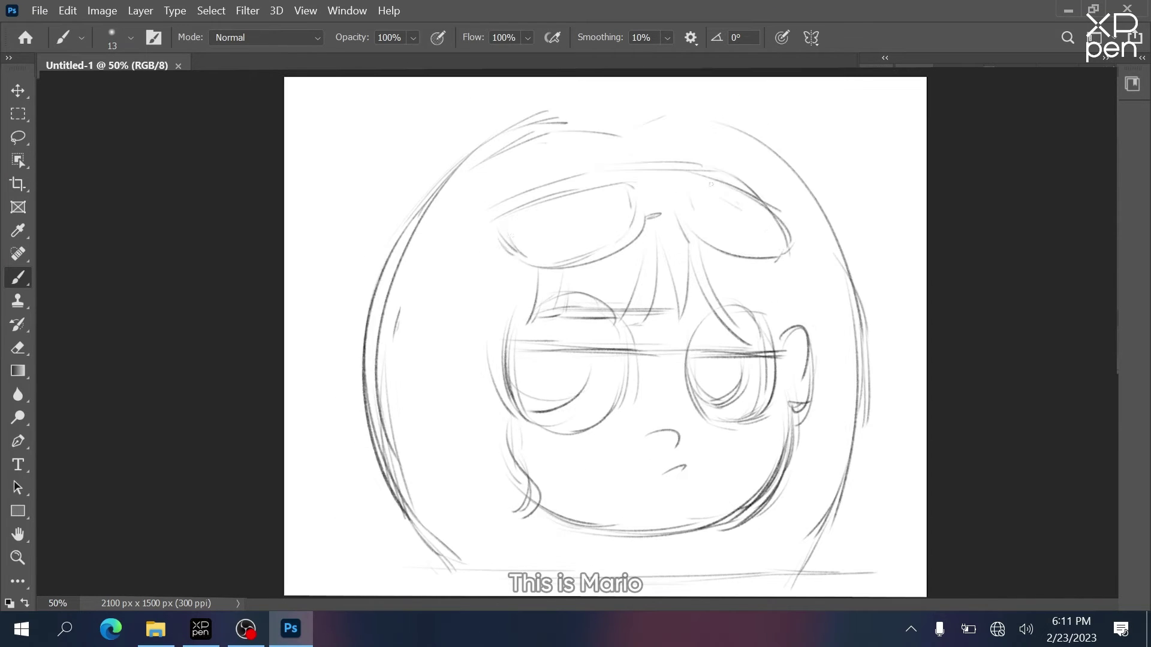
pyautogui.moveTo(378, 426); pyautogui.dragTo(396, 558)
pyautogui.moveTo(804, 492); pyautogui.dragTo(779, 578)
pyautogui.moveTo(851, 516); pyautogui.dragTo(803, 590)
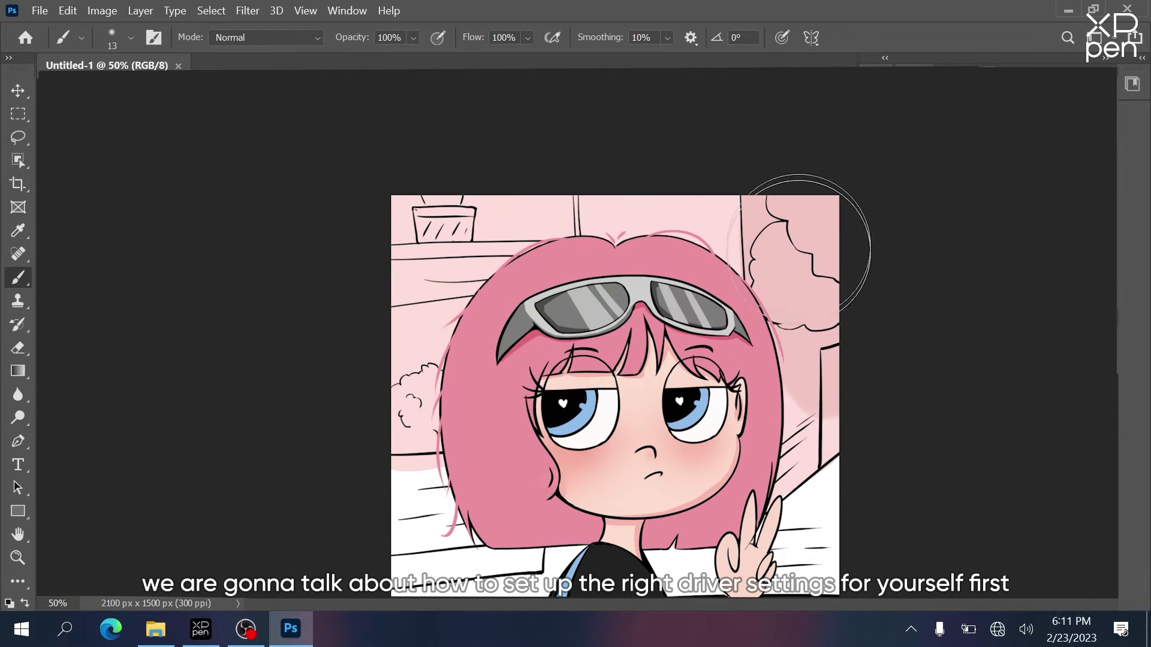
pyautogui.moveTo(861, 244); pyautogui.dragTo(875, 522)
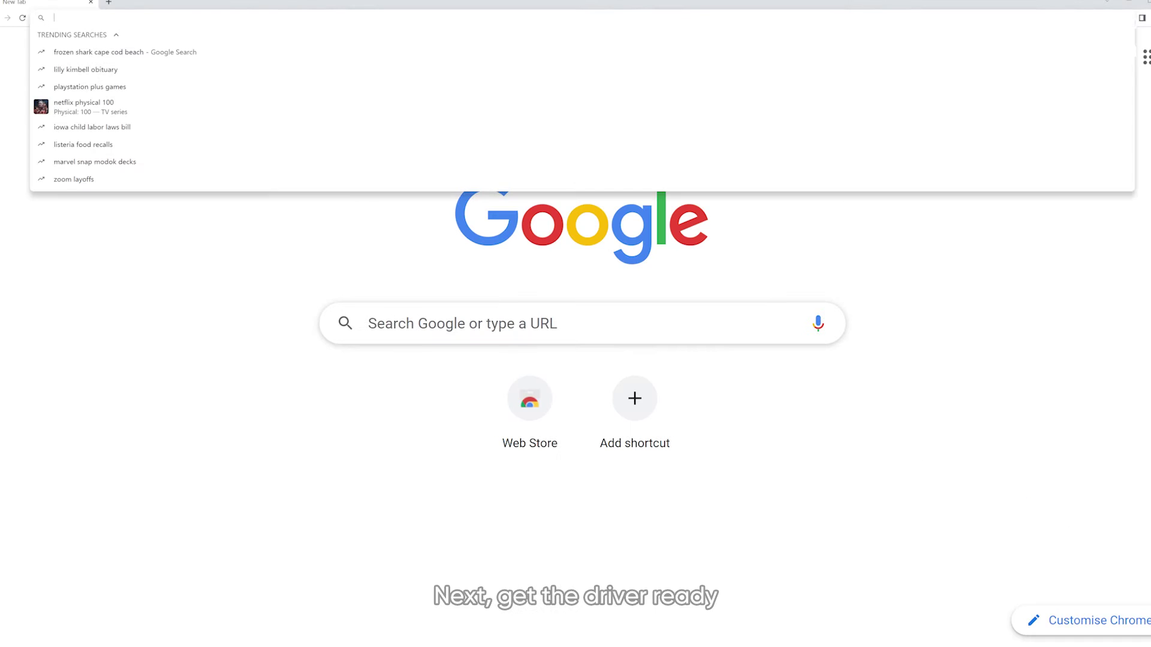
# Step: Go to xppen.com and open the Support > Drivers Download page
pyautogui.write('xp')
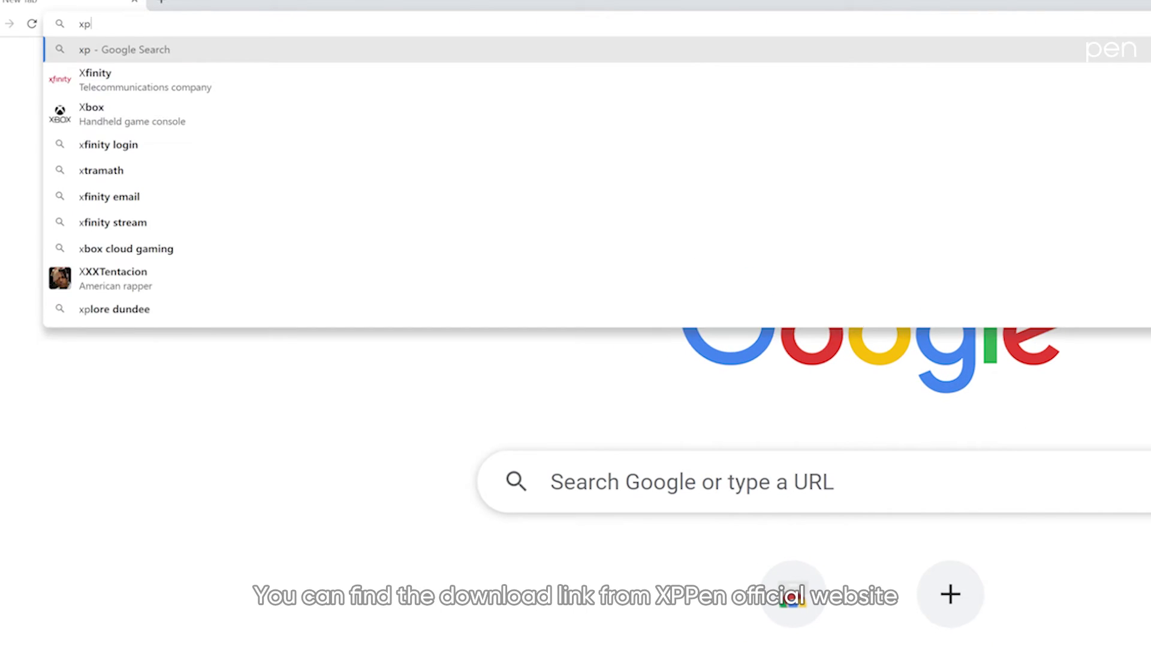
pyautogui.write('pen.com')
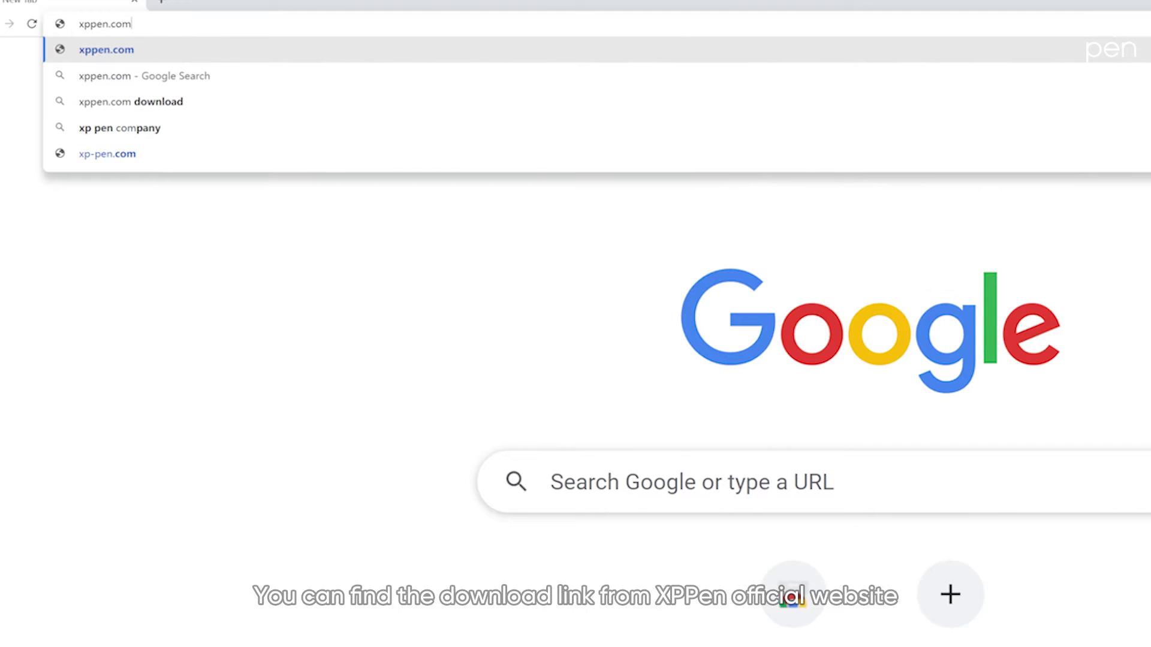
pyautogui.press('Return')
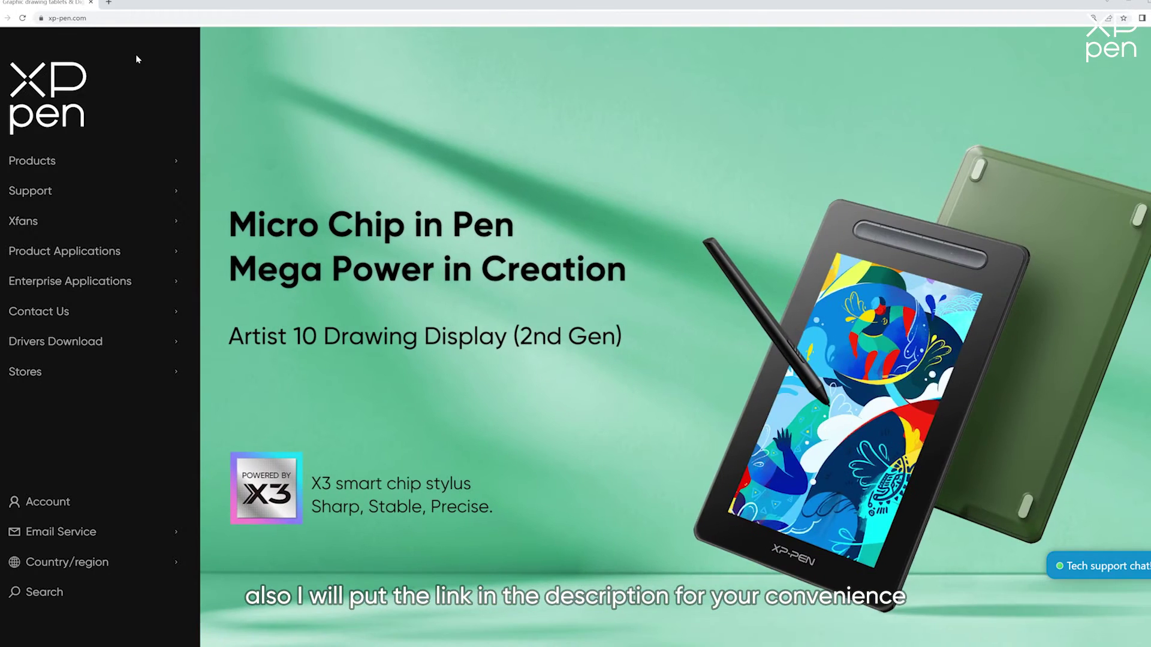
pyautogui.moveTo(151, 163)
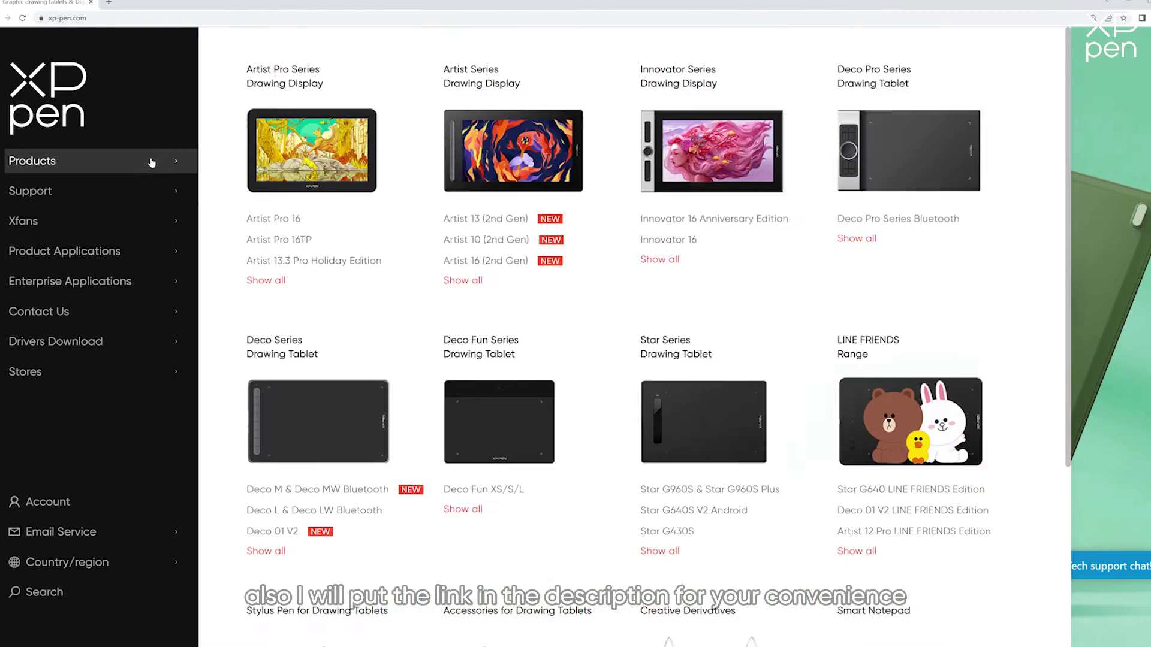
pyautogui.moveTo(164, 199)
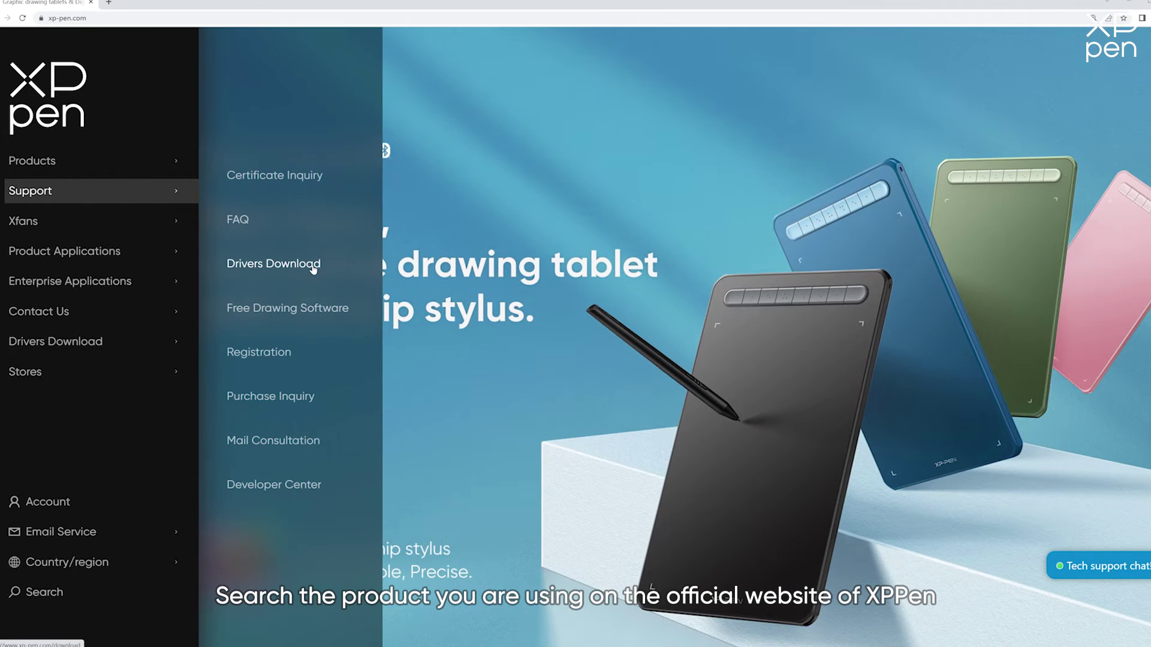
pyautogui.click(312, 269)
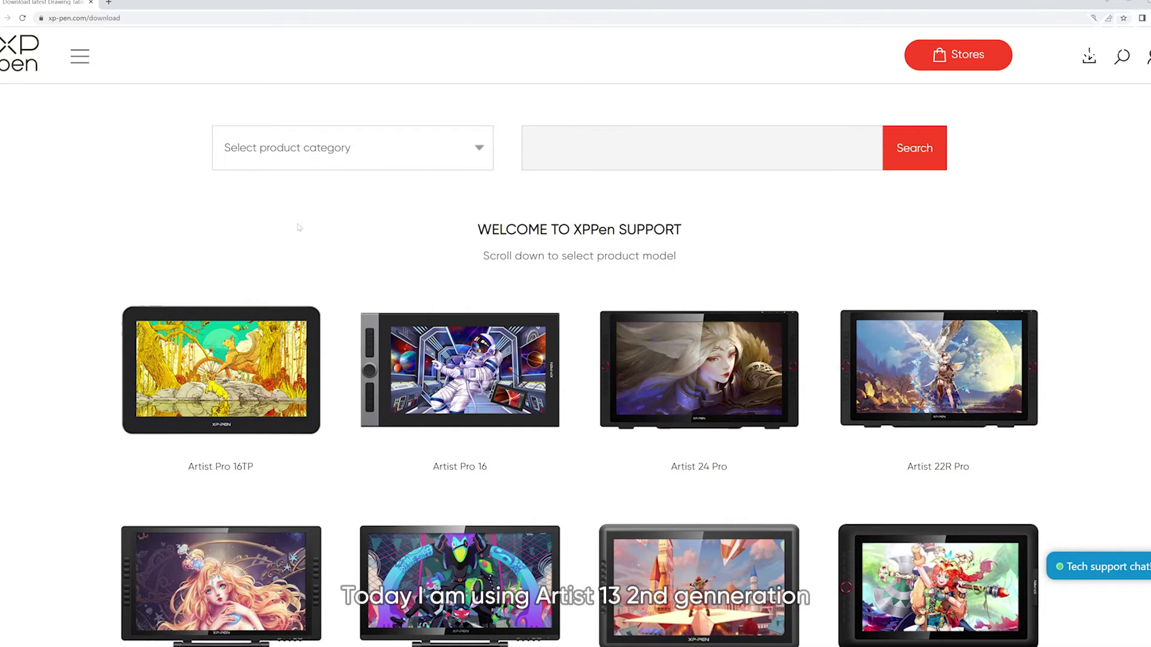
# Step: Scroll down to the Artist 13 (2nd Gen) Windows driver XPPenWin_3.4.0.230109
pyautogui.scroll(-8, 298, 226)
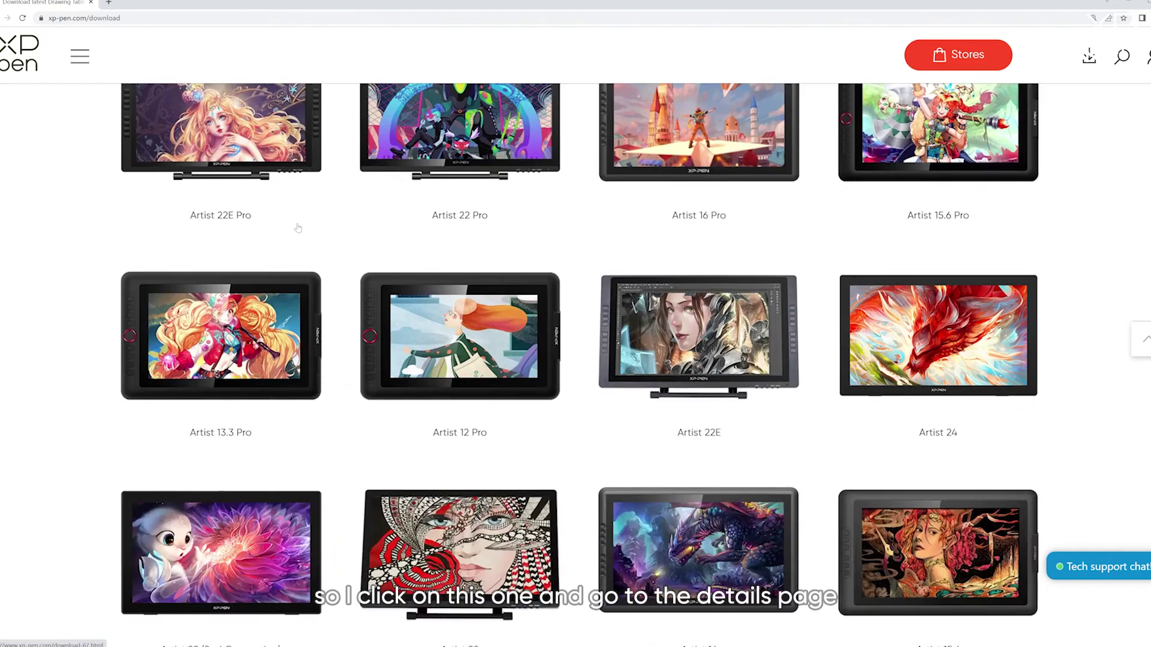
pyautogui.scroll(-3, 299, 227)
pyautogui.scroll(-5, 298, 227)
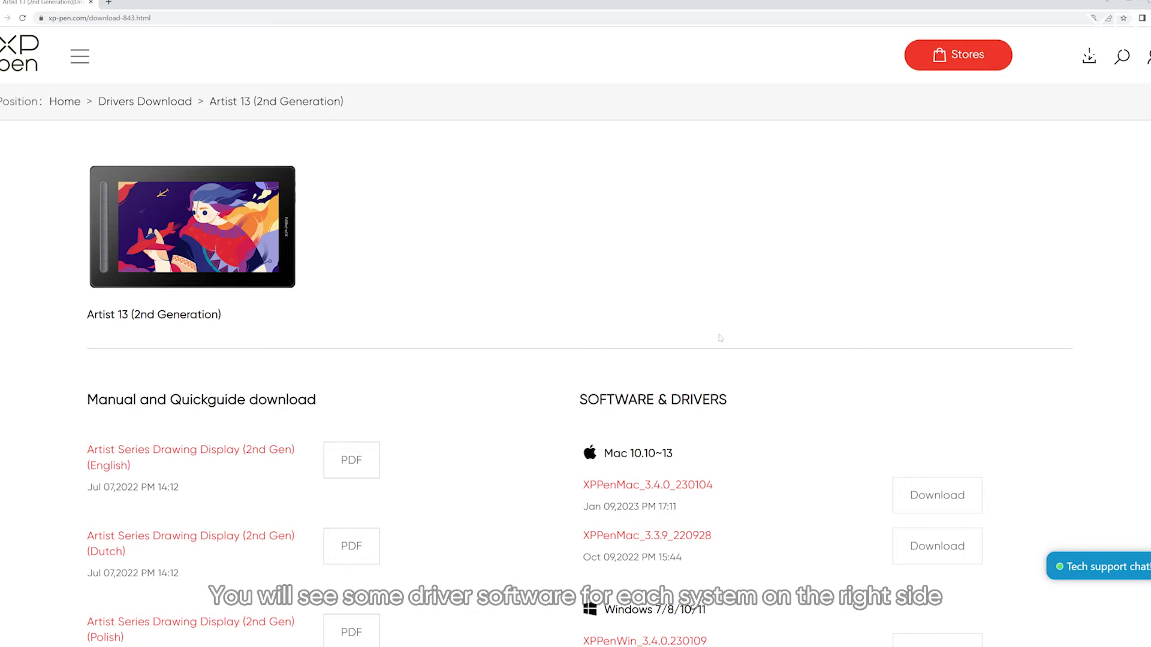
pyautogui.scroll(-5, 721, 338)
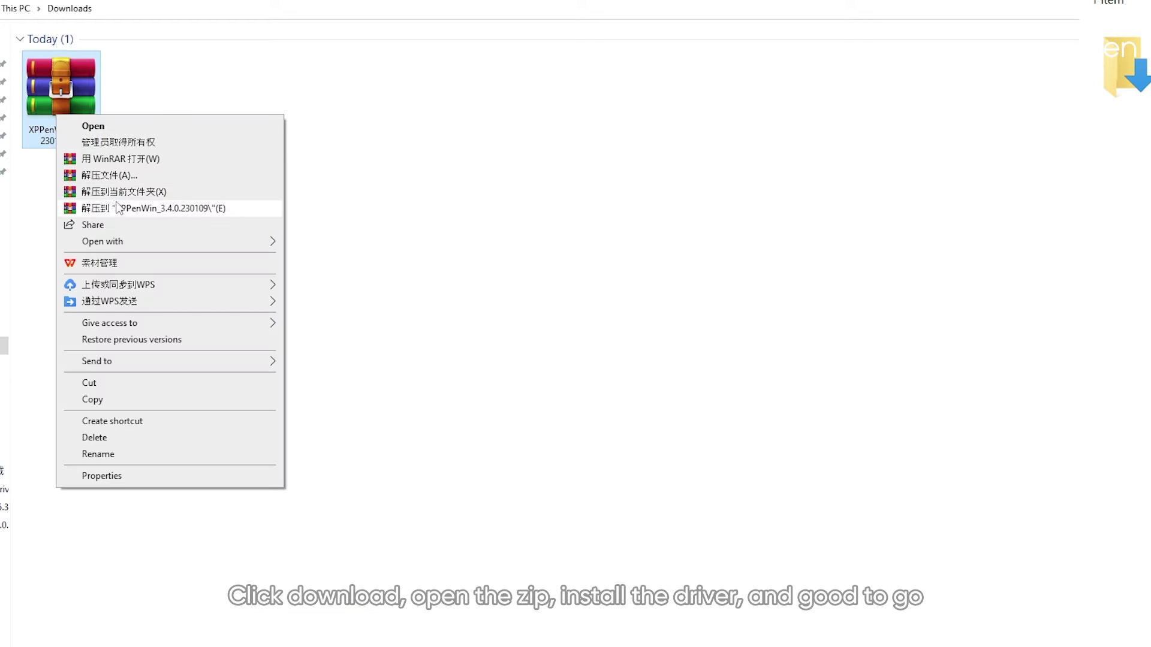
# Step: Extract the driver zip, run its installer, accept the licence and install the XPPen driver
pyautogui.click(116, 205)
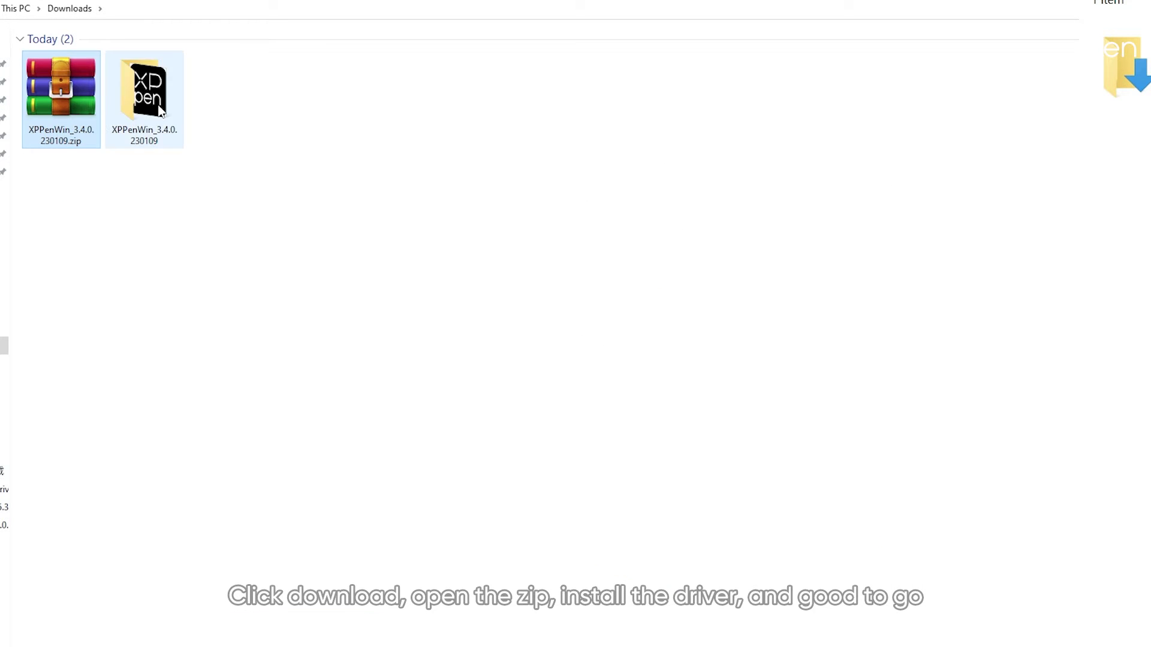
pyautogui.doubleClick(159, 111)
pyautogui.doubleClick(145, 57)
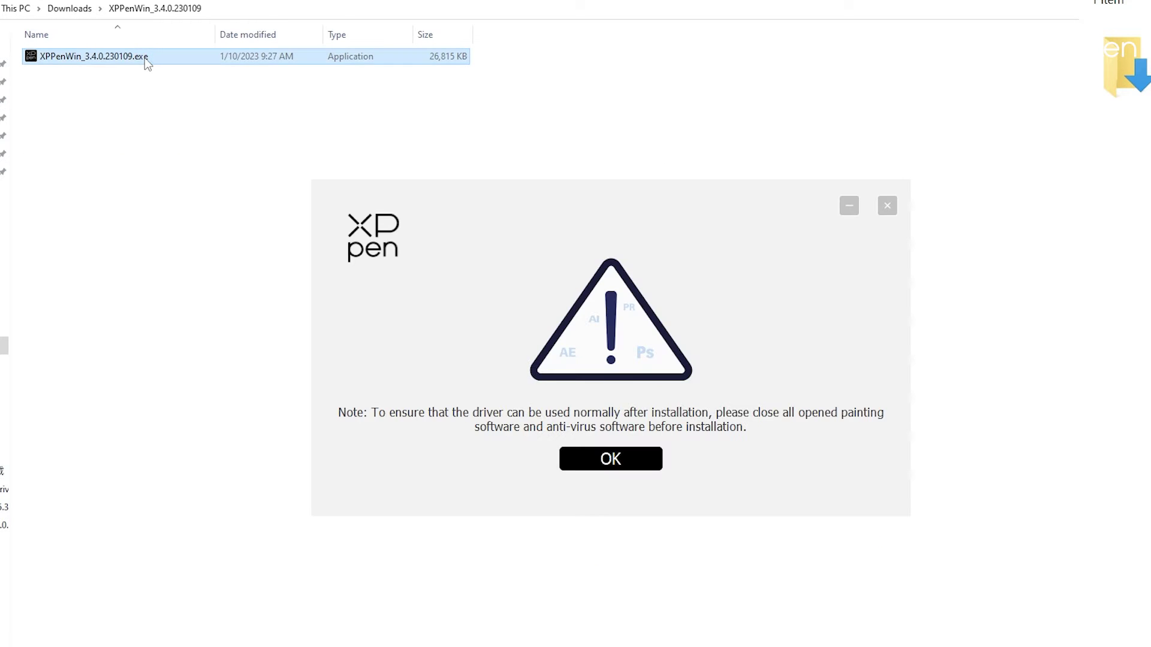
pyautogui.click(601, 452)
pyautogui.click(334, 499)
pyautogui.click(663, 432)
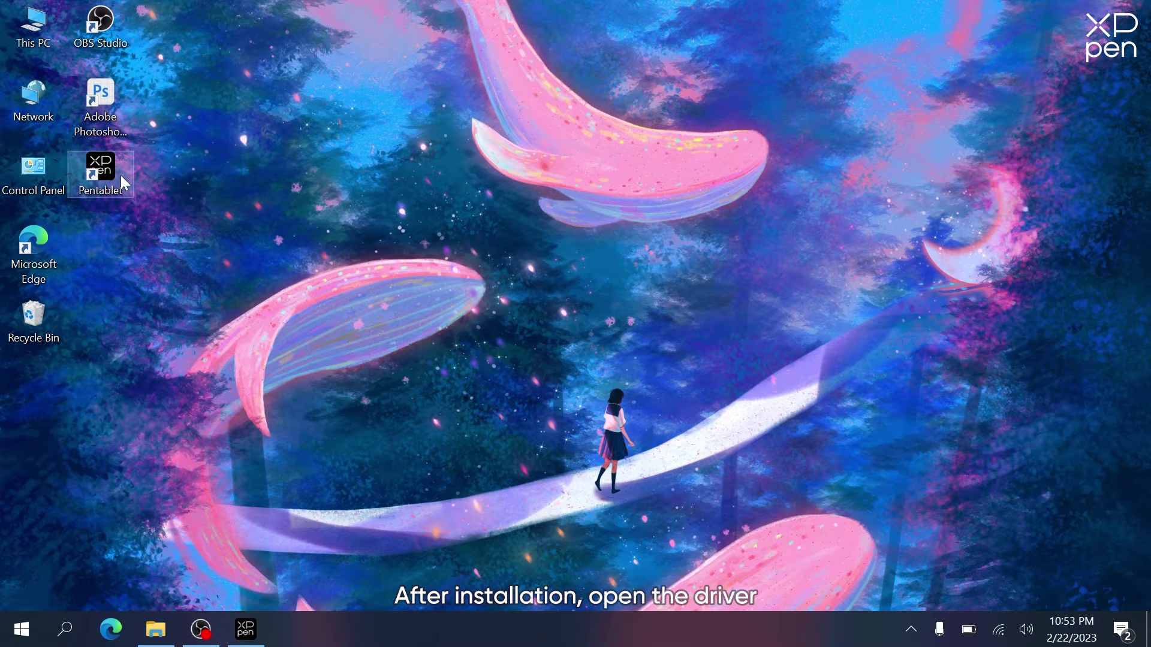
# Step: Launch the Pentablet driver and look through its Pen and Shortcut keys pages
pyautogui.doubleClick(116, 175)
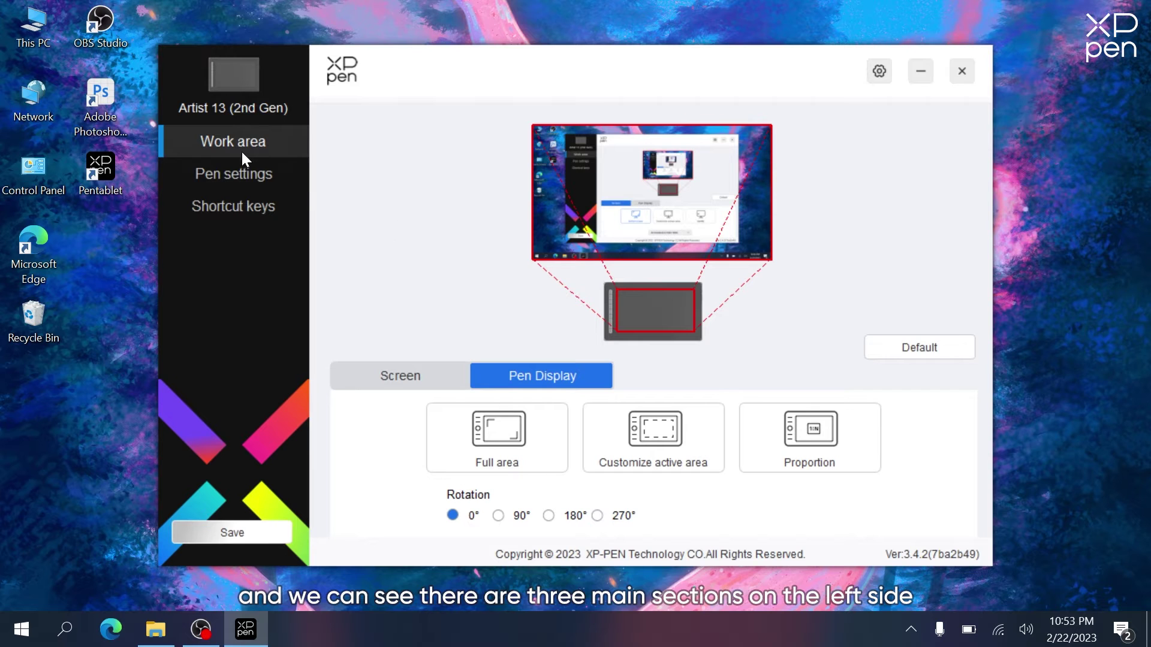
pyautogui.click(243, 170)
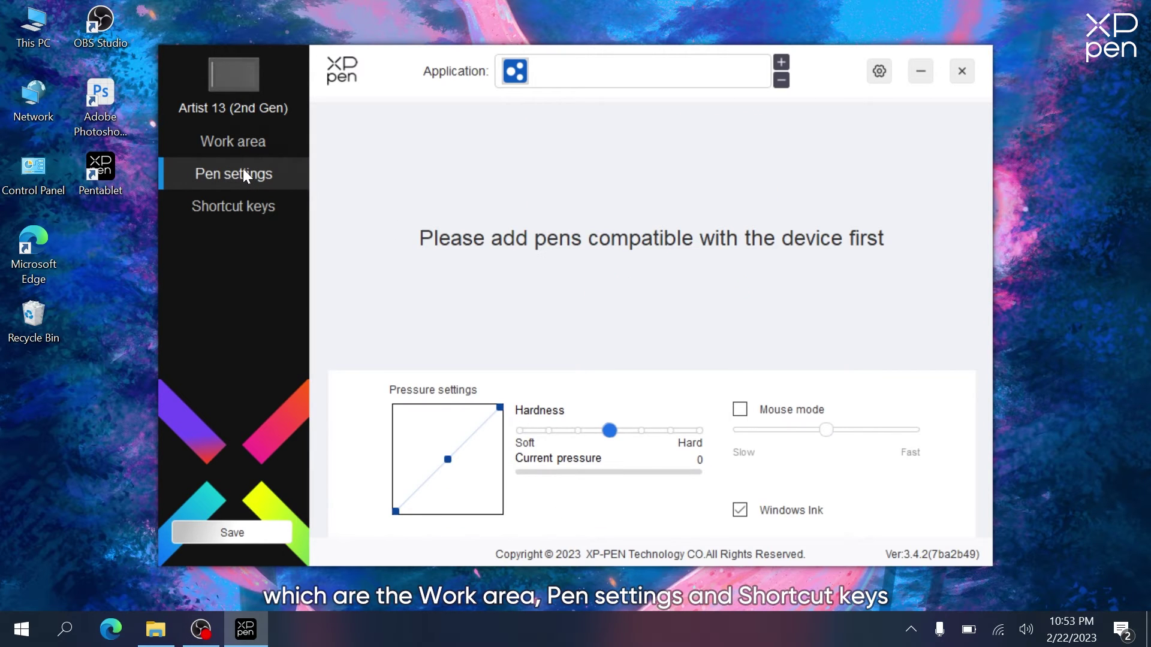
pyautogui.click(236, 209)
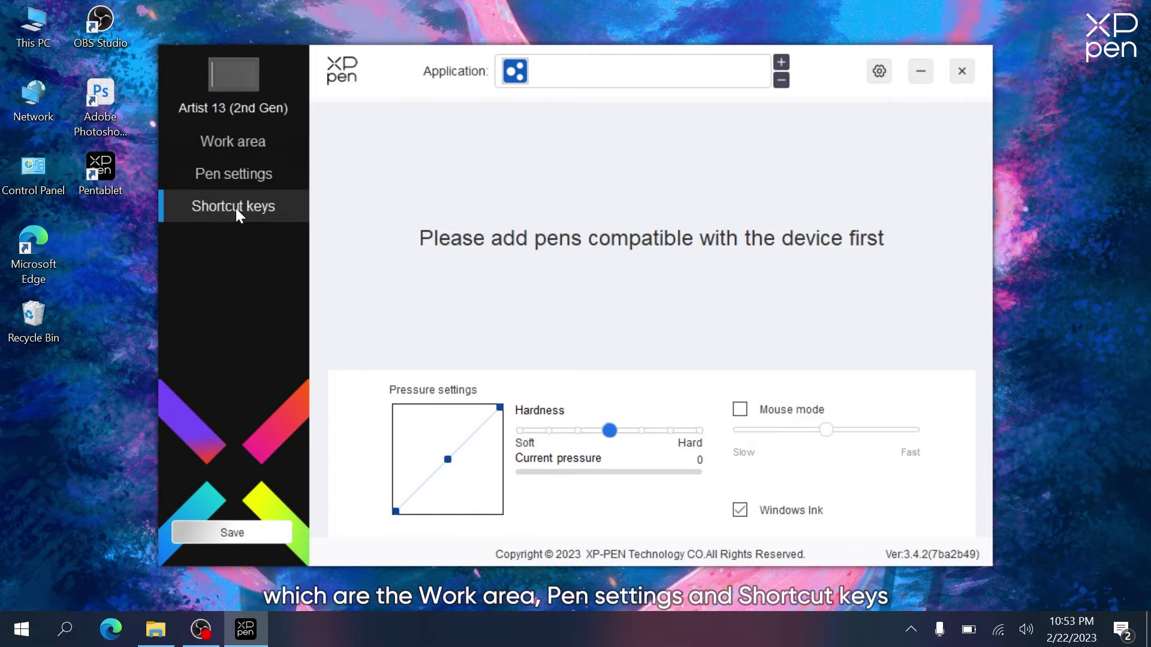
# Step: In Work area > Screen, open and cancel Customize screen area, then identify monitor 1
pyautogui.click(249, 143)
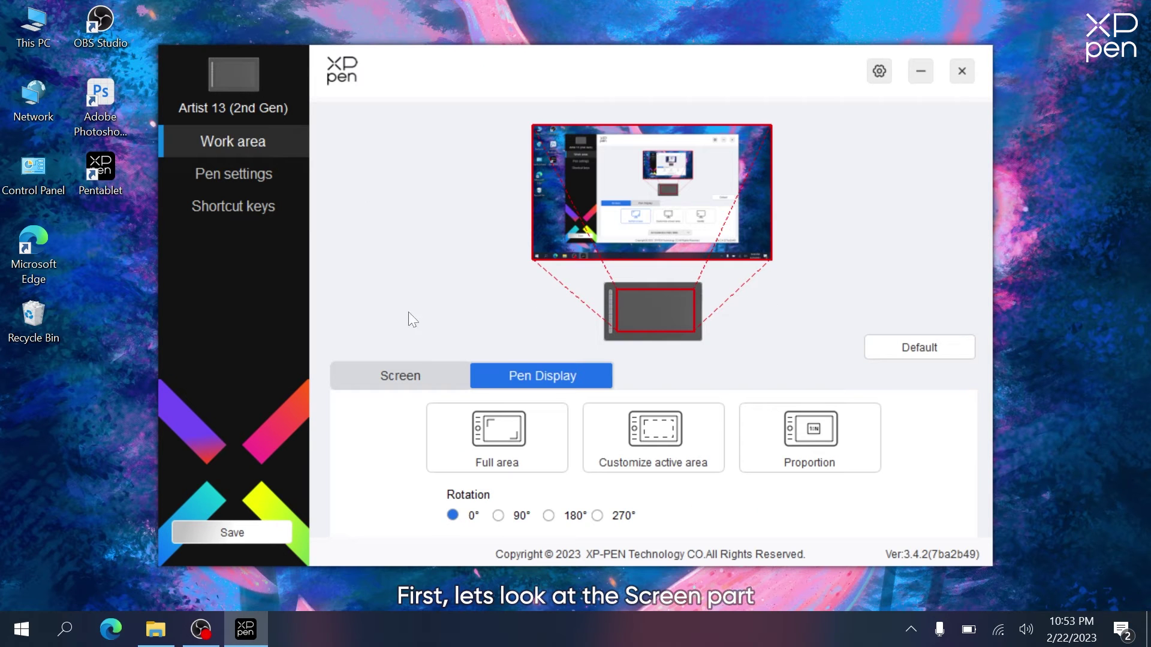
pyautogui.click(380, 373)
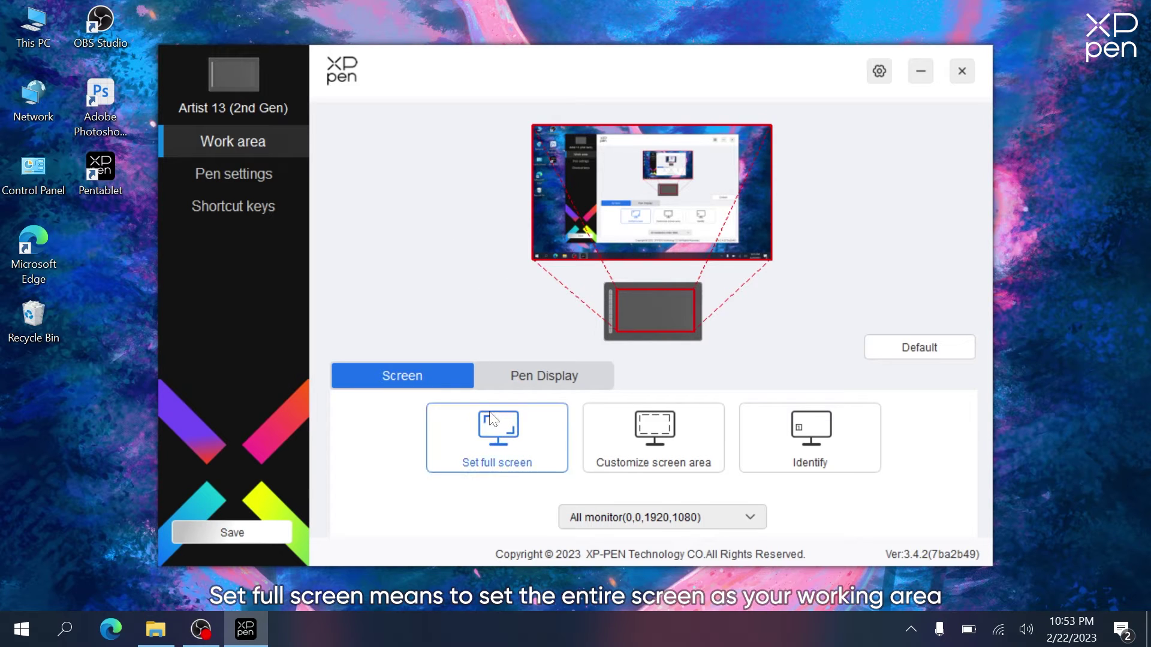
pyautogui.click(627, 449)
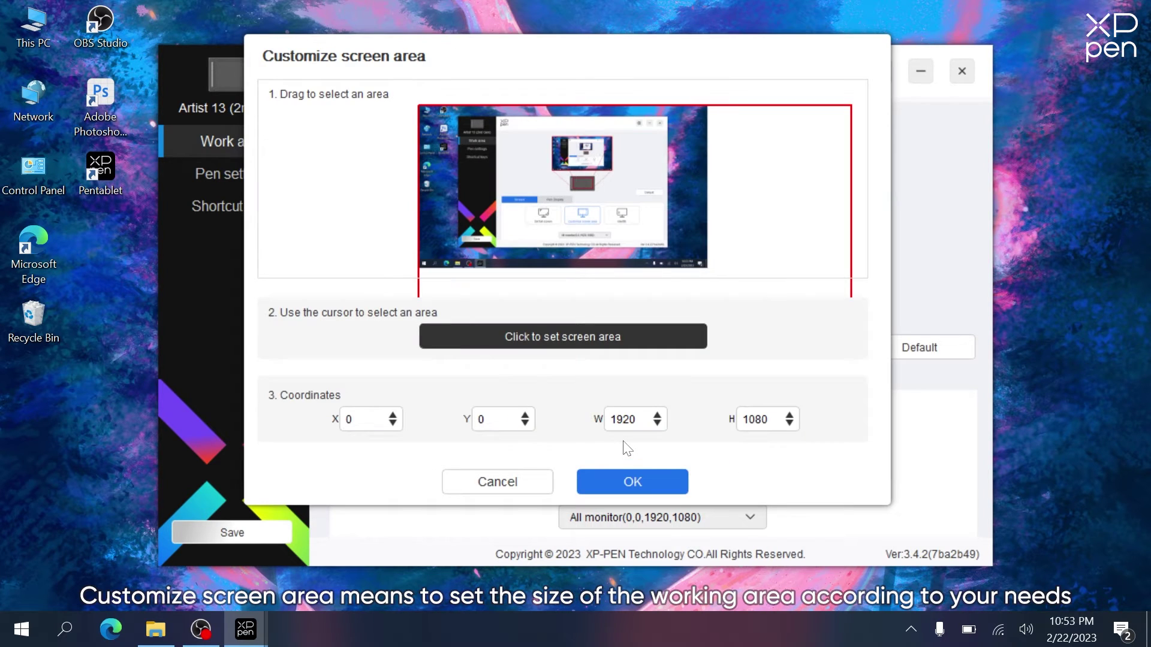
pyautogui.click(631, 483)
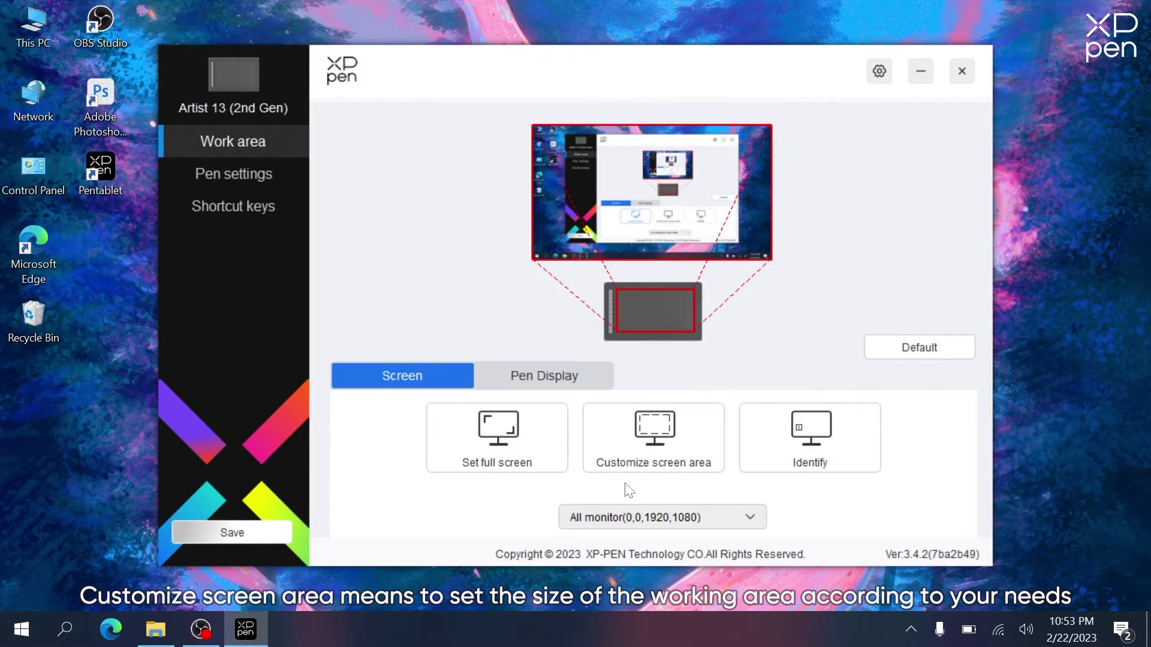
pyautogui.click(779, 447)
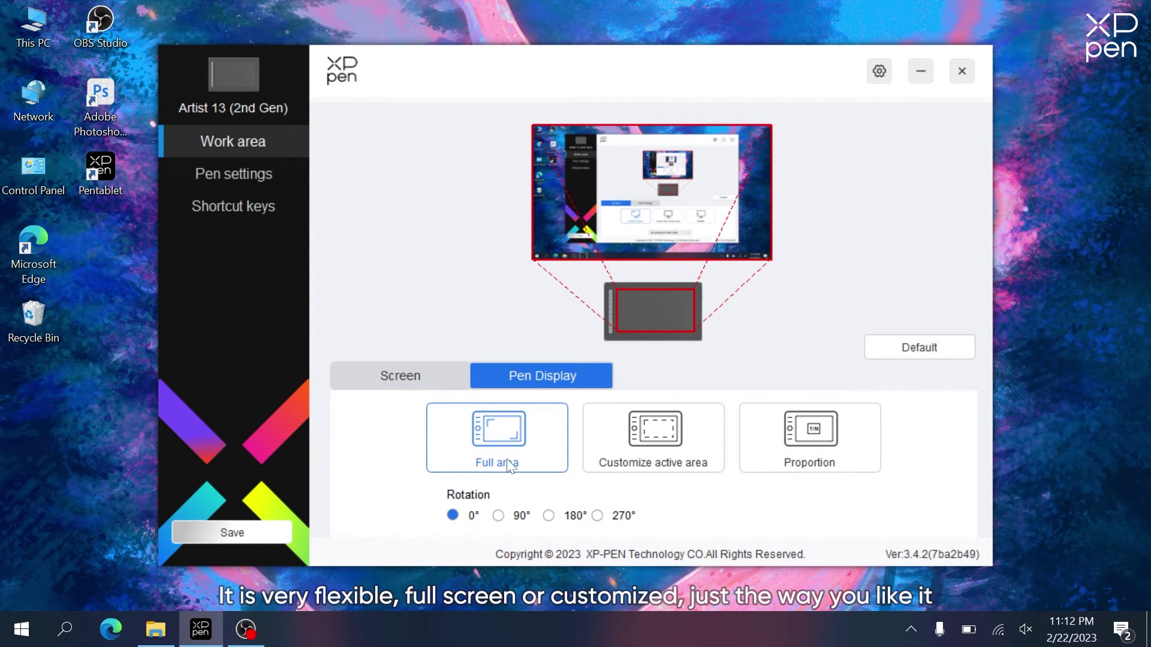
pyautogui.click(693, 471)
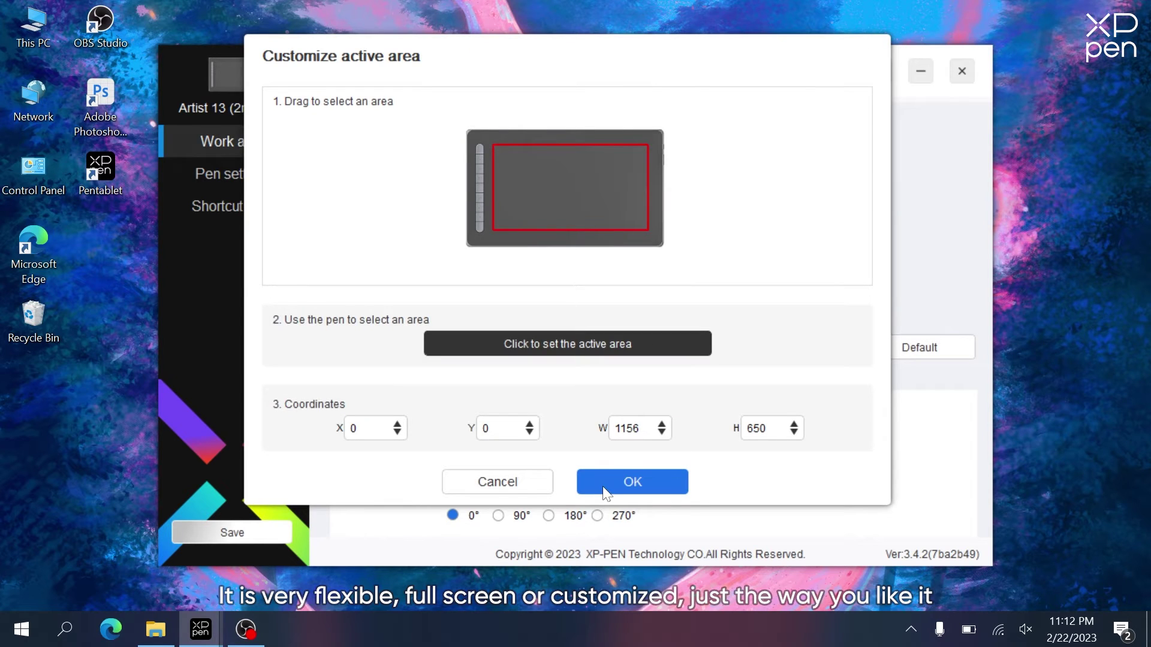
pyautogui.click(525, 479)
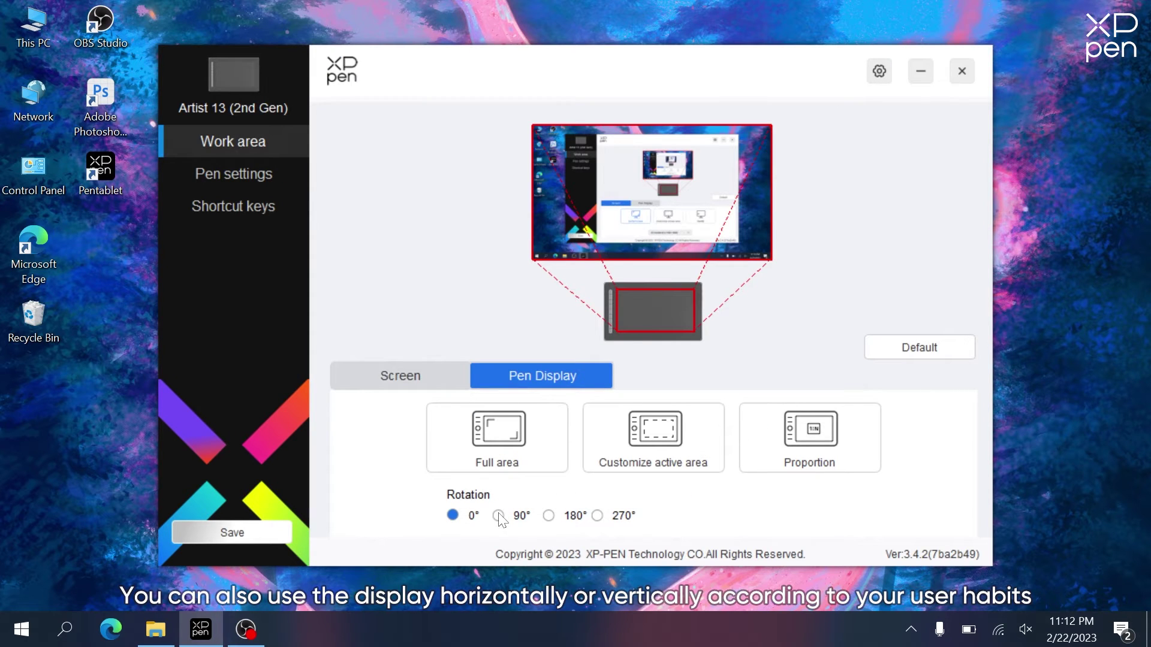
pyautogui.click(498, 516)
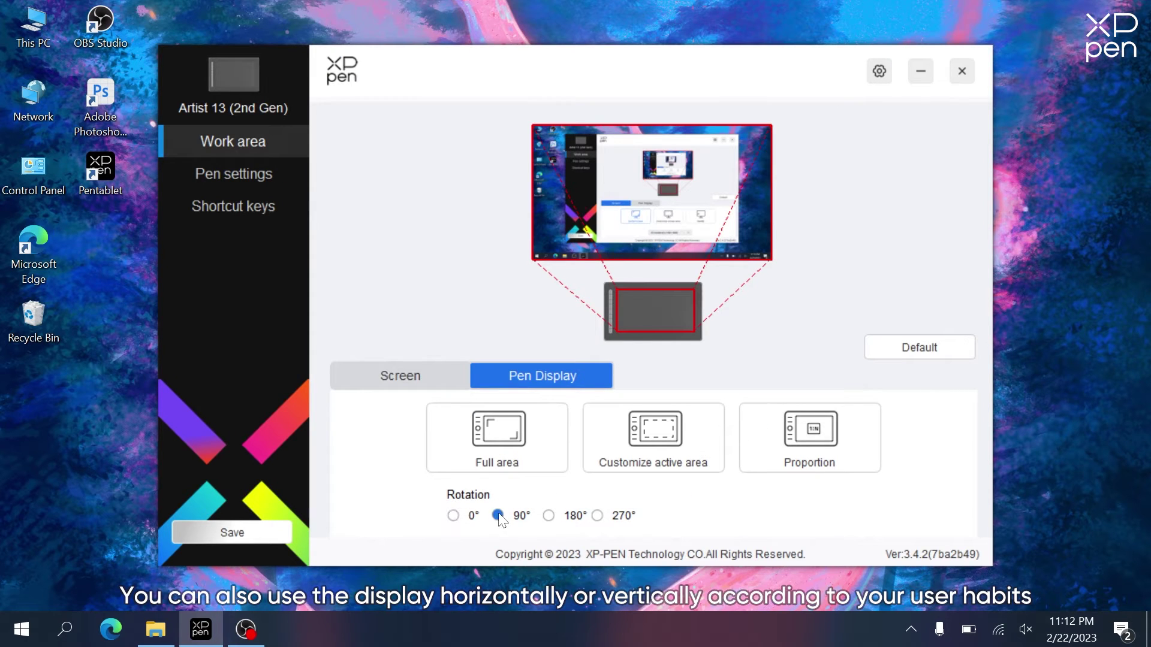
pyautogui.click(549, 516)
pyautogui.click(597, 517)
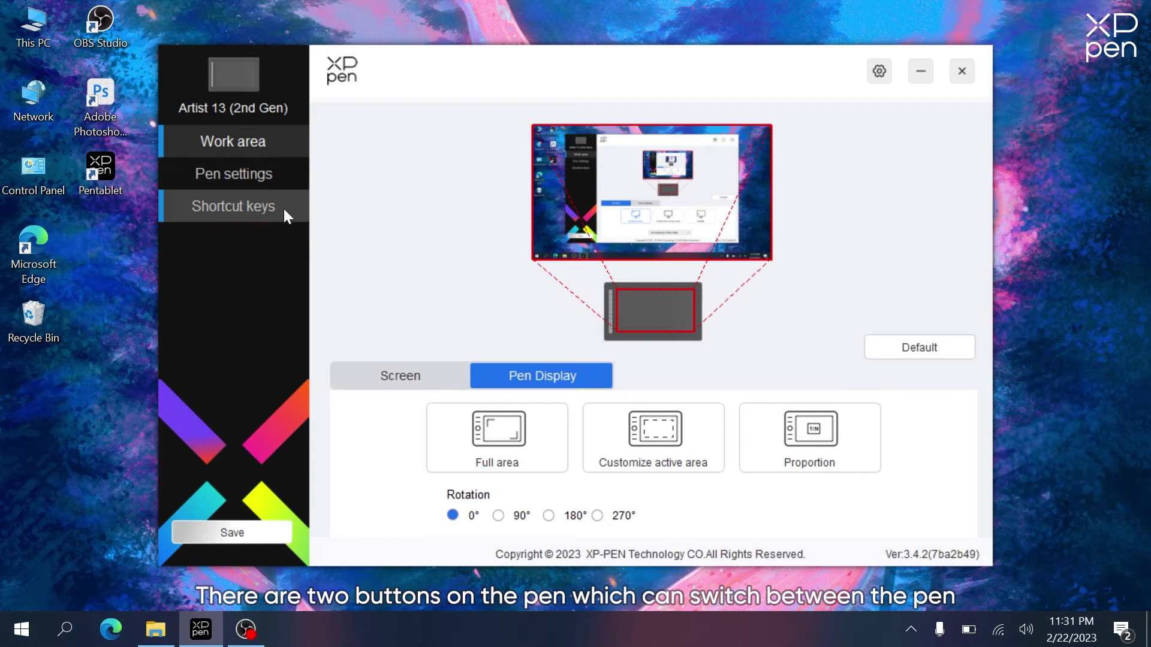
# Step: Assign a custom Ctrl+S shortcut to the pen's upper side button
pyautogui.click(272, 181)
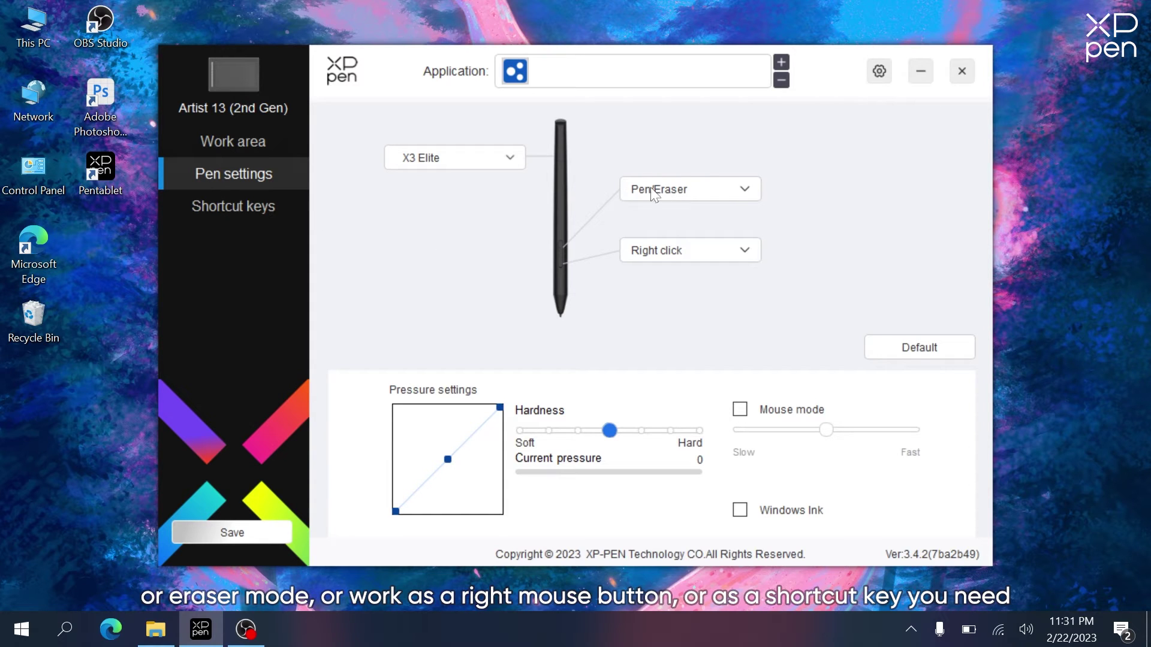
pyautogui.click(711, 190)
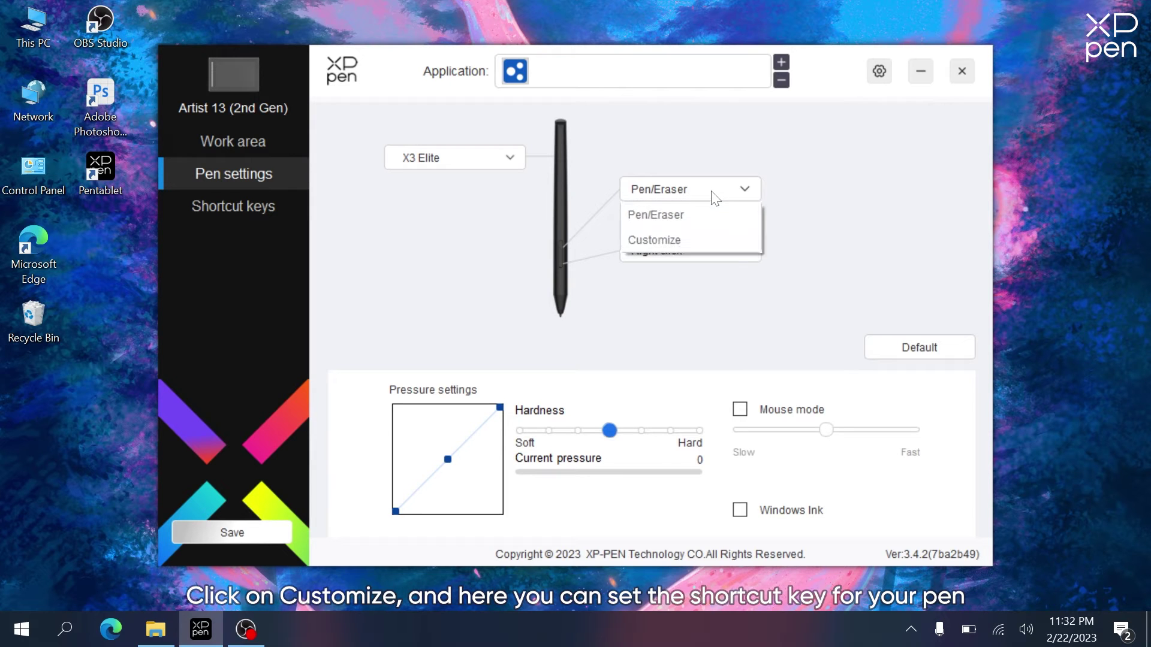
pyautogui.click(698, 234)
pyautogui.hotkey('ctrl', 's')
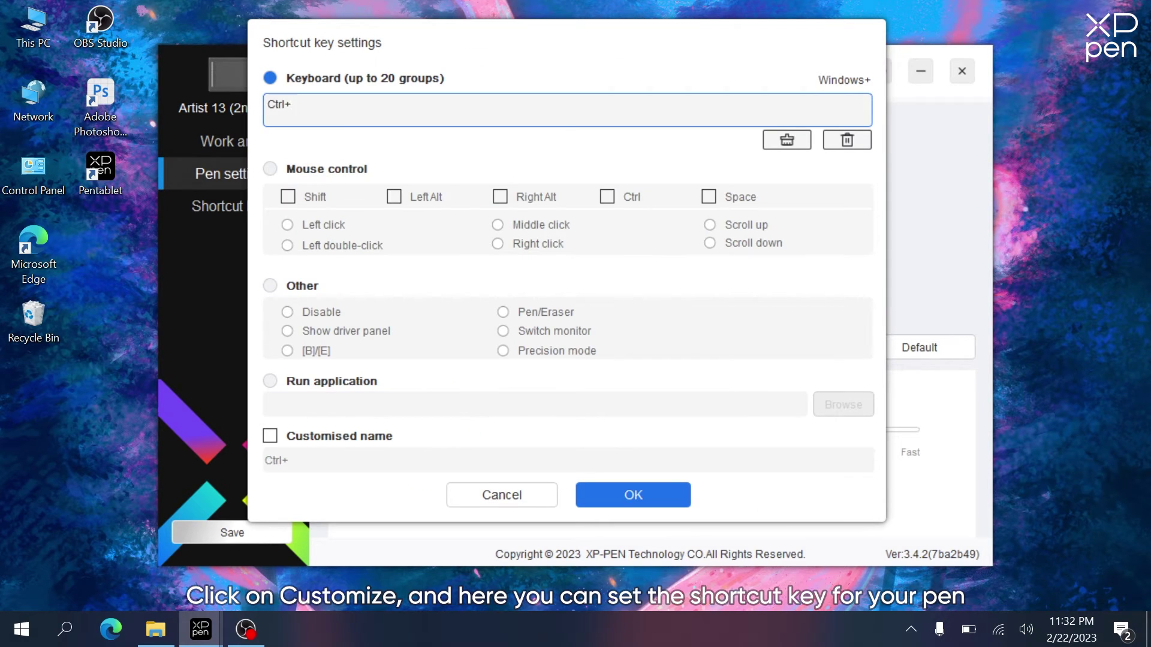
pyautogui.click(630, 490)
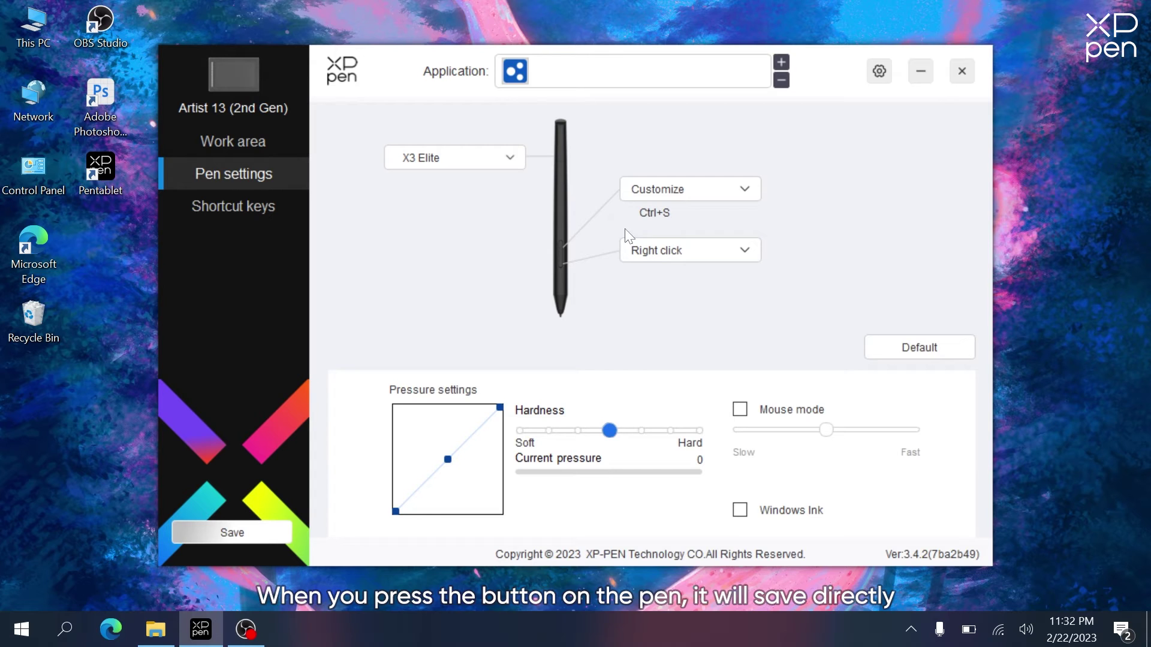
pyautogui.click(444, 461)
pyautogui.moveTo(444, 461)
pyautogui.mouseDown()
pyautogui.moveTo(462, 453)
pyautogui.moveTo(452, 457)
pyautogui.mouseUp()
pyautogui.moveTo(609, 432)
pyautogui.mouseDown()
pyautogui.moveTo(632, 435)
pyautogui.moveTo(581, 445)
pyautogui.moveTo(609, 436)
pyautogui.mouseUp()
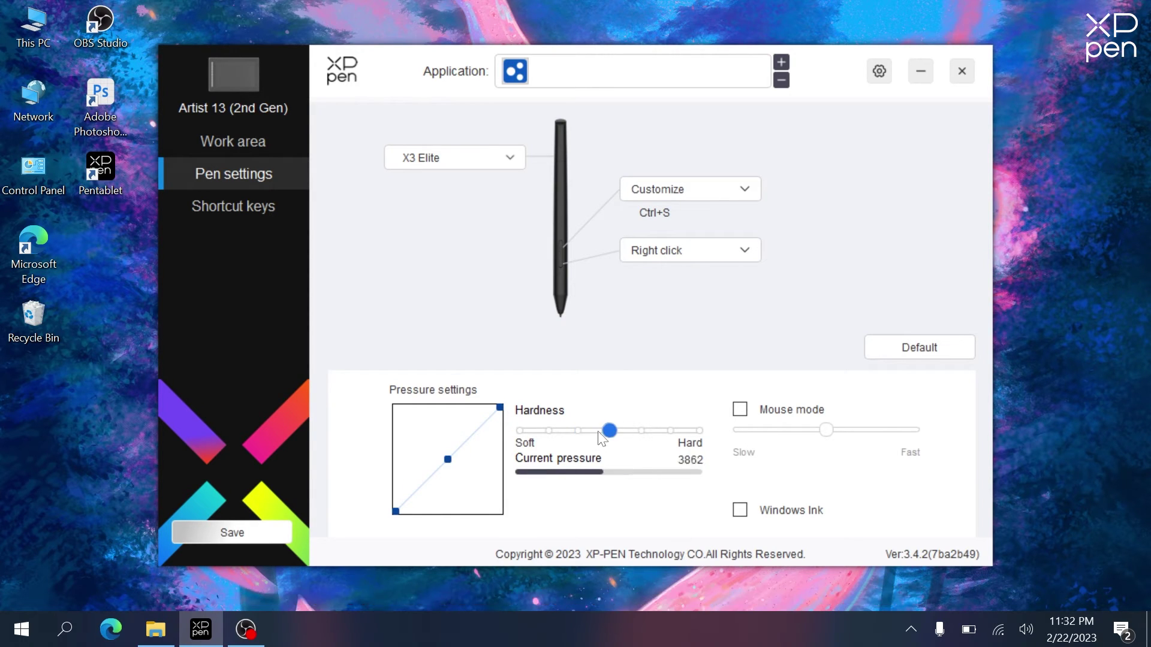
pyautogui.click(741, 410)
pyautogui.click(741, 410)
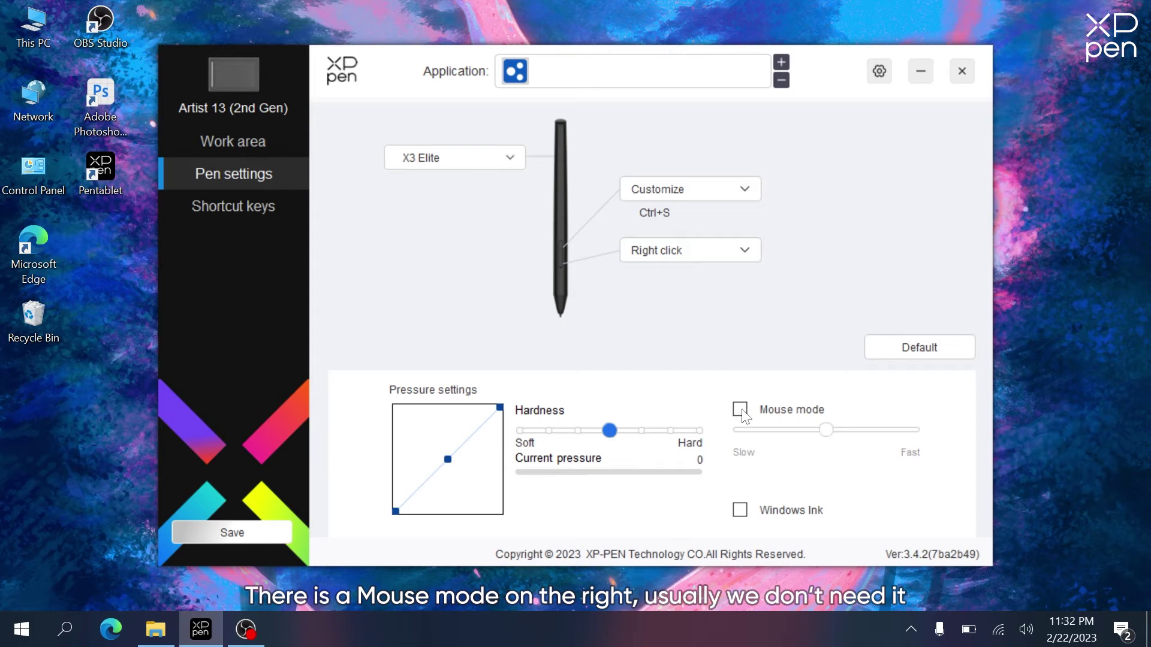
pyautogui.click(741, 410)
pyautogui.click(741, 410)
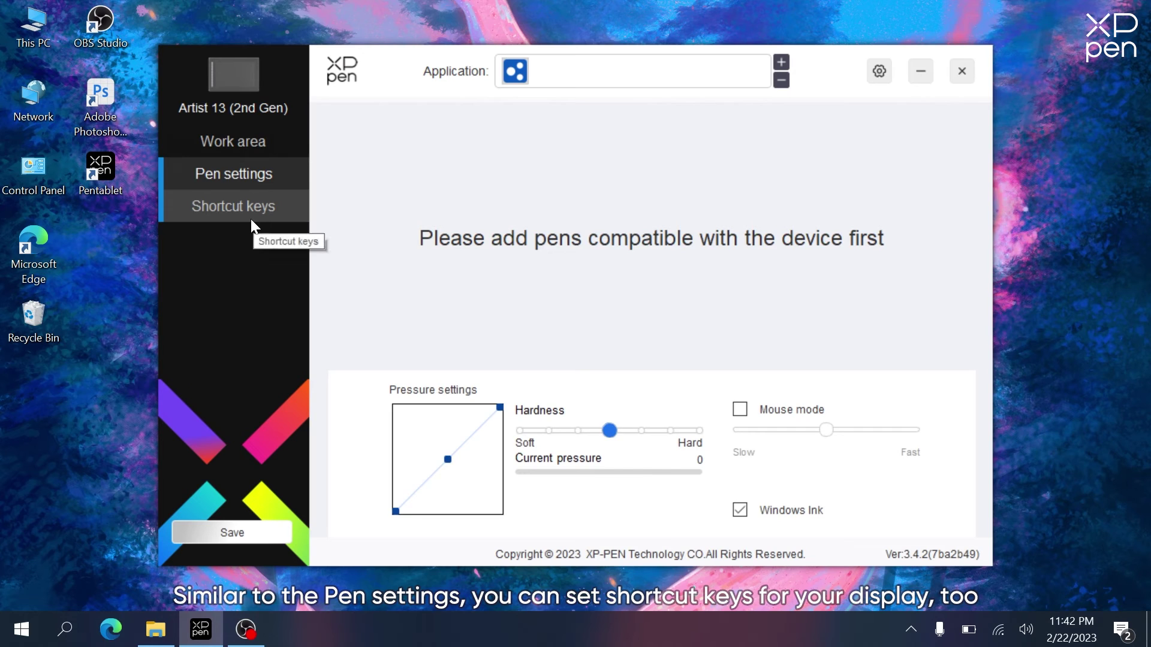
# Step: Show all nine express keys, set K1 to a custom Z keystroke, and close the list
pyautogui.click(251, 220)
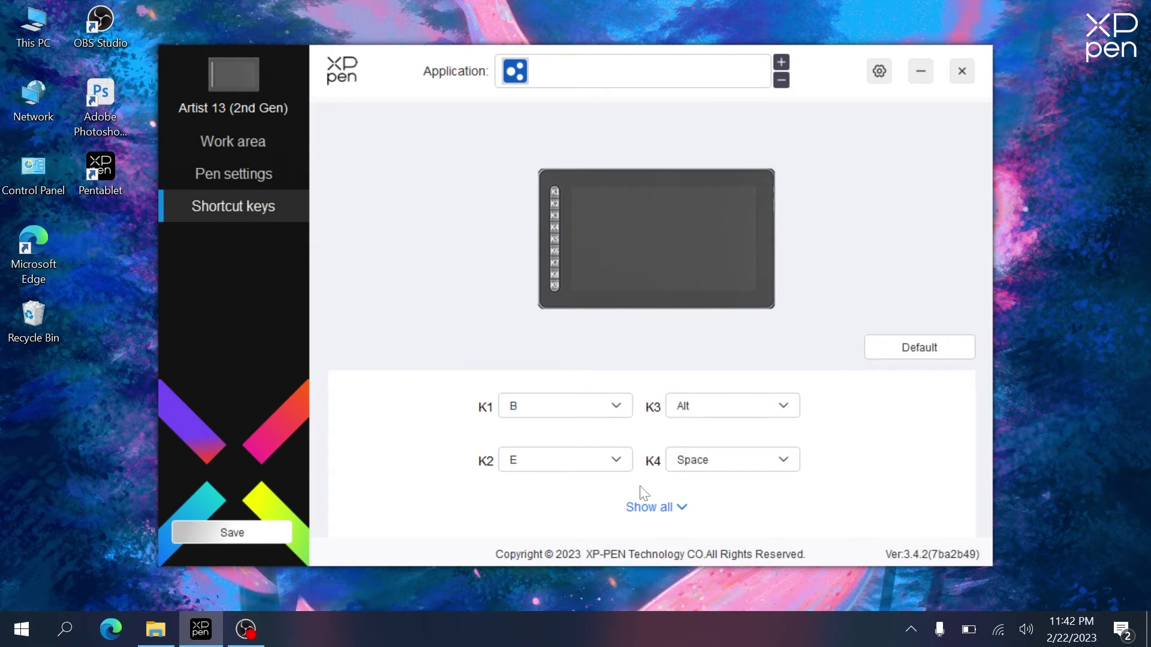
pyautogui.click(642, 512)
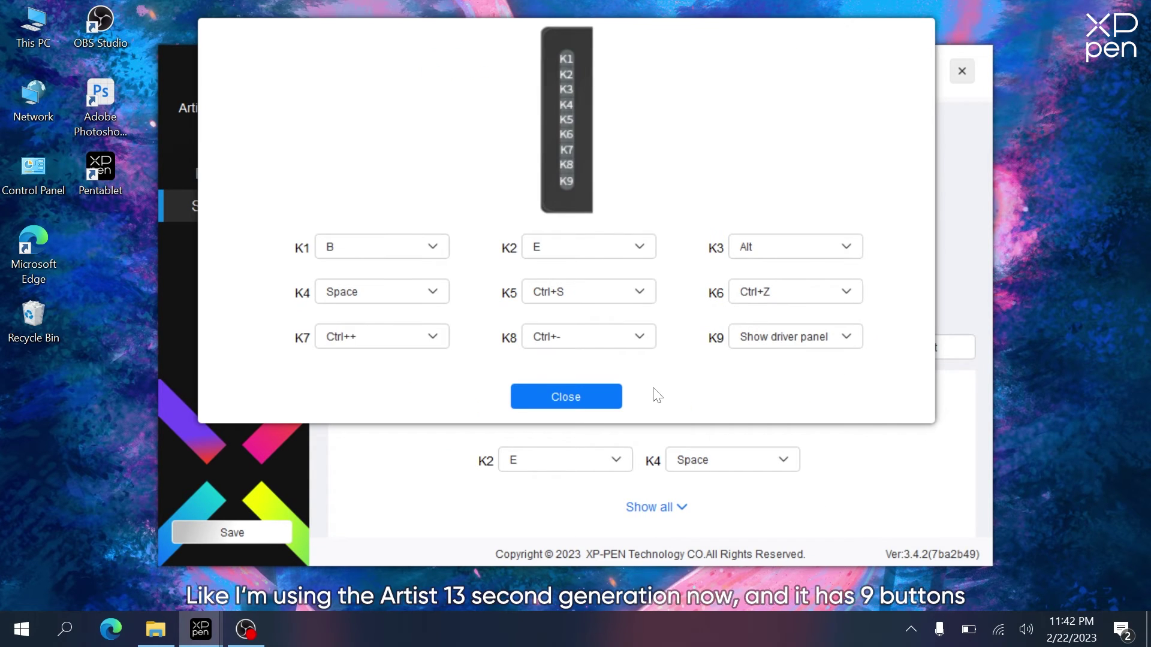
pyautogui.click(431, 259)
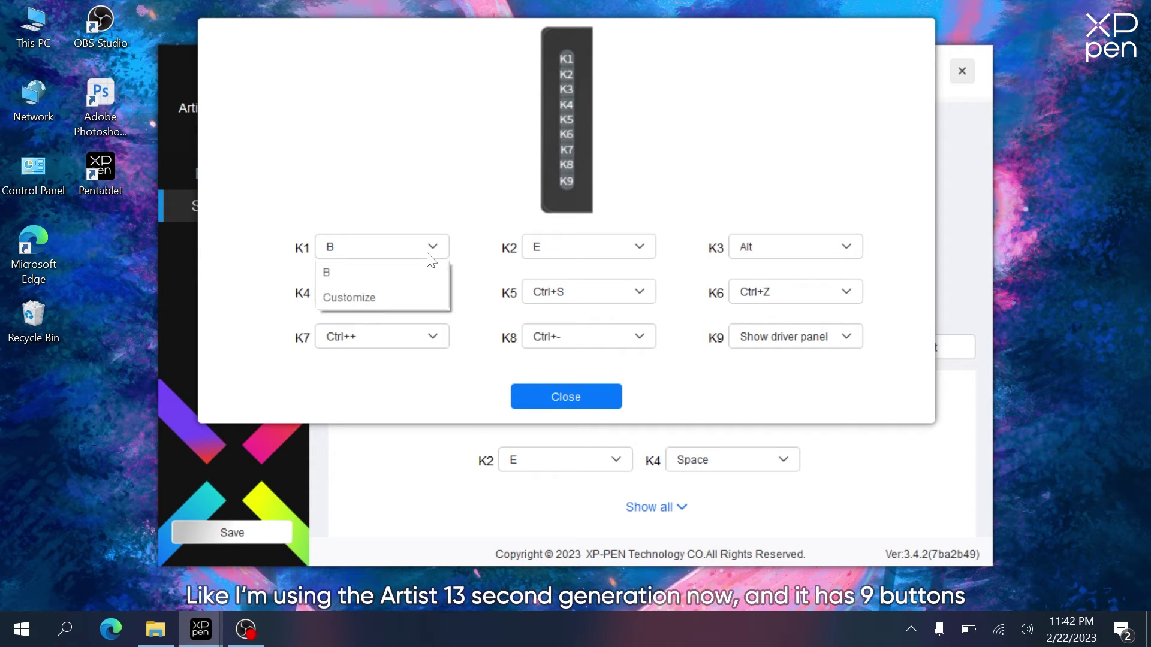
pyautogui.click(395, 305)
pyautogui.press('z')
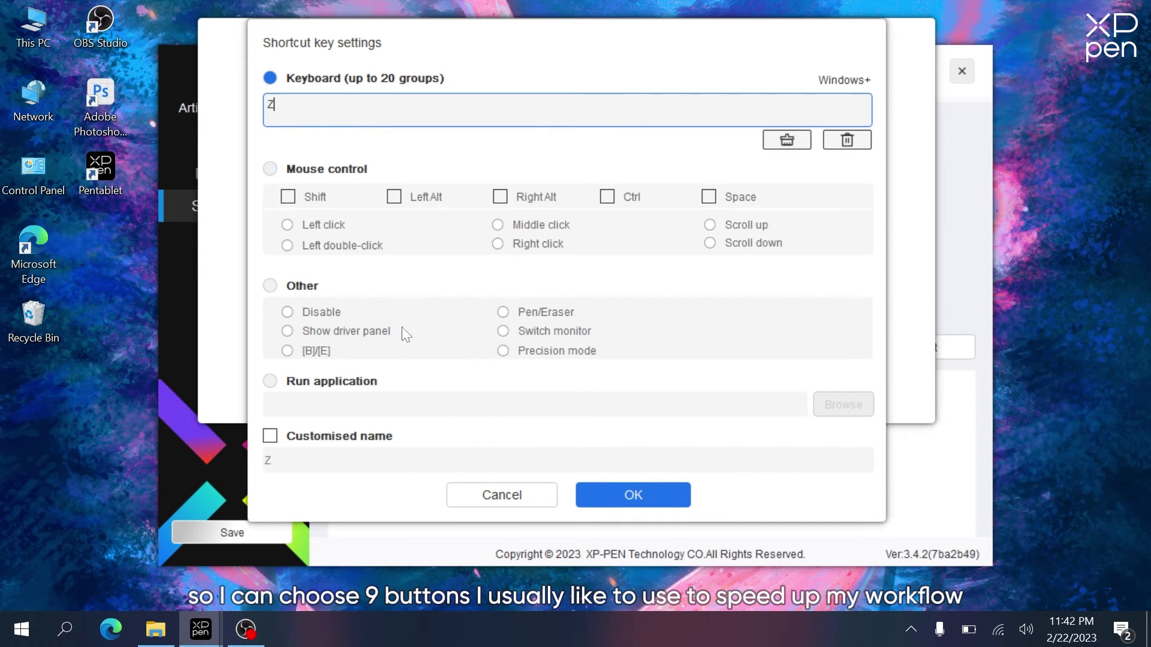
pyautogui.click(626, 496)
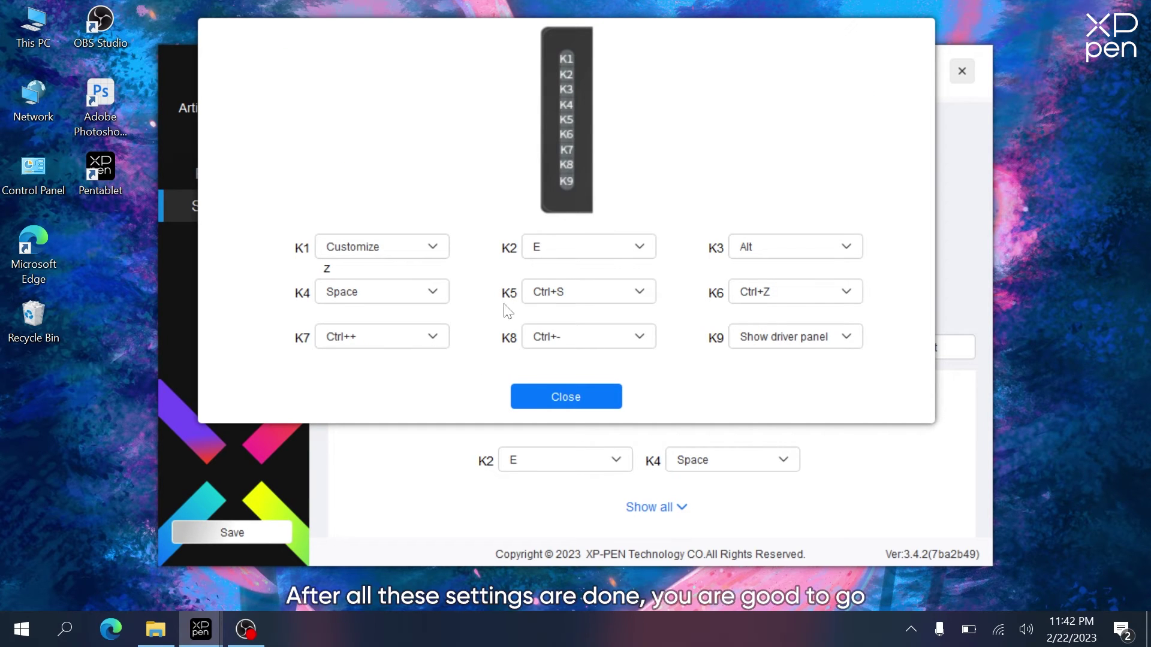
pyautogui.click(565, 396)
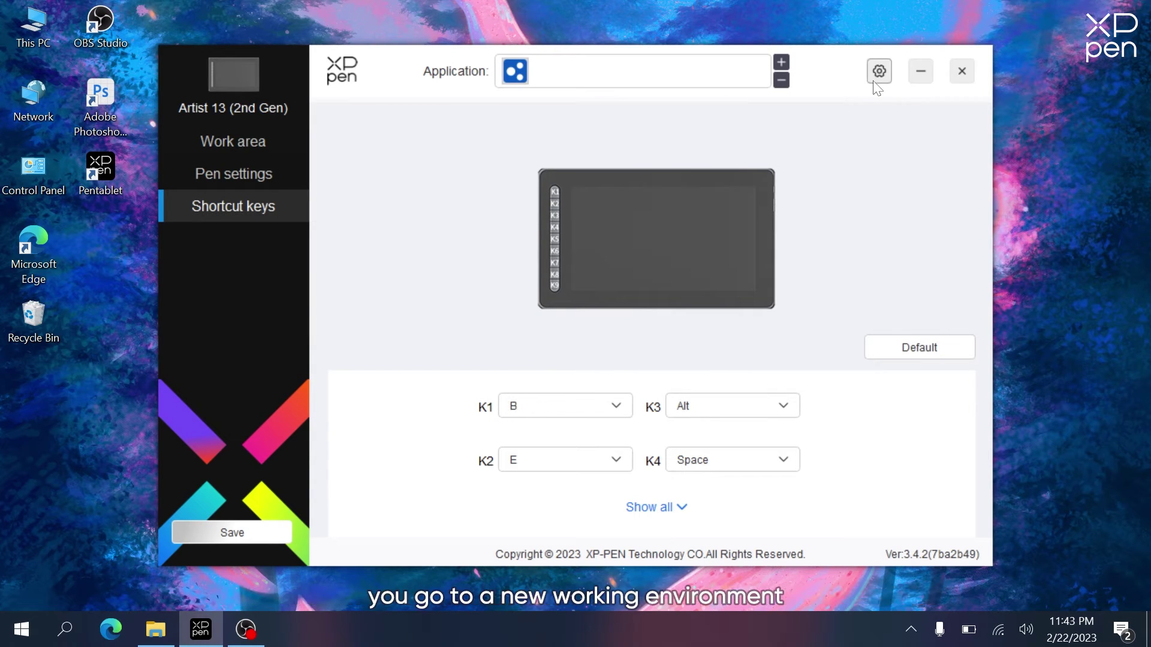
# Step: Export the driver configuration to the Desktop as PenTablet_Config_2023-02-22
pyautogui.click(874, 80)
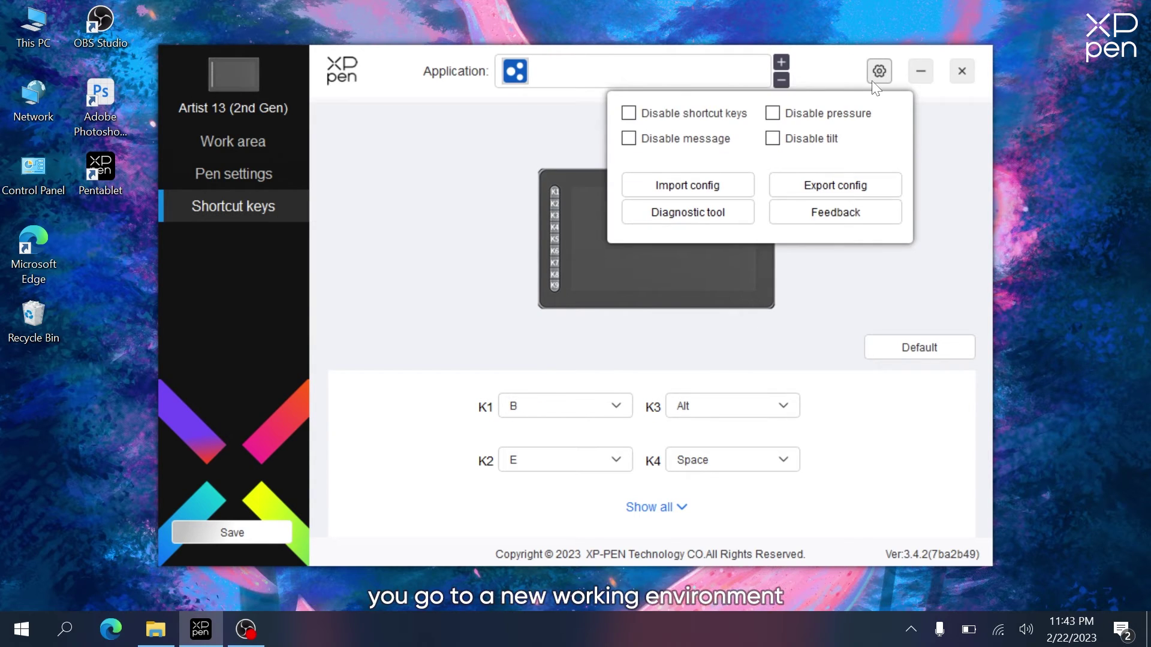
pyautogui.click(825, 191)
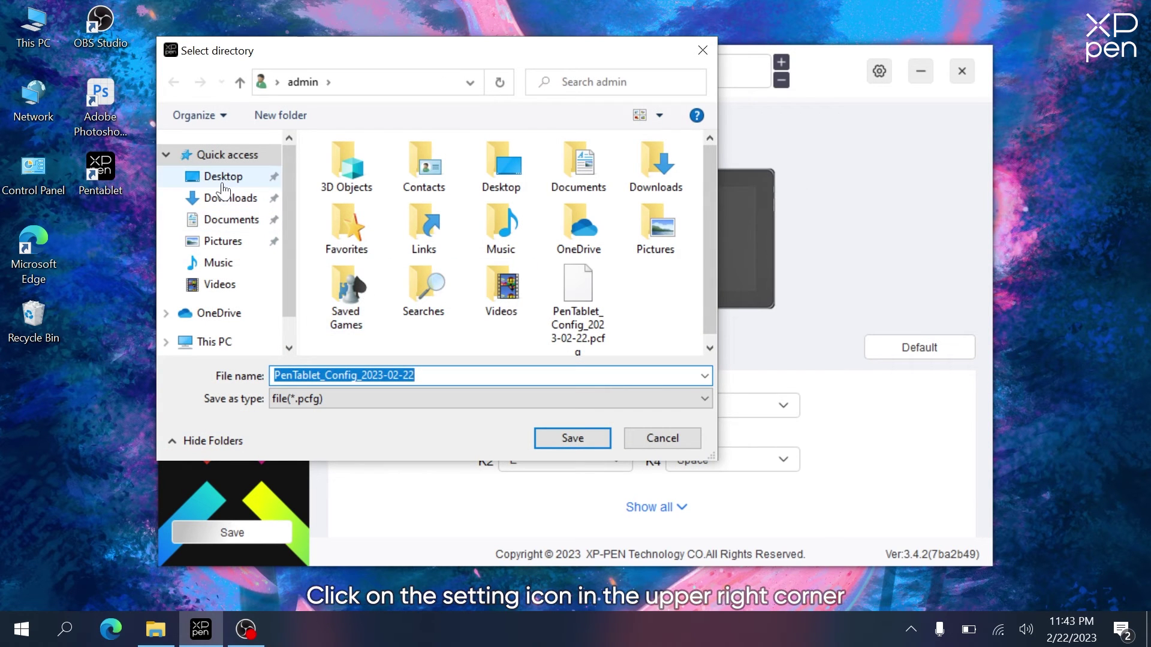
pyautogui.click(223, 186)
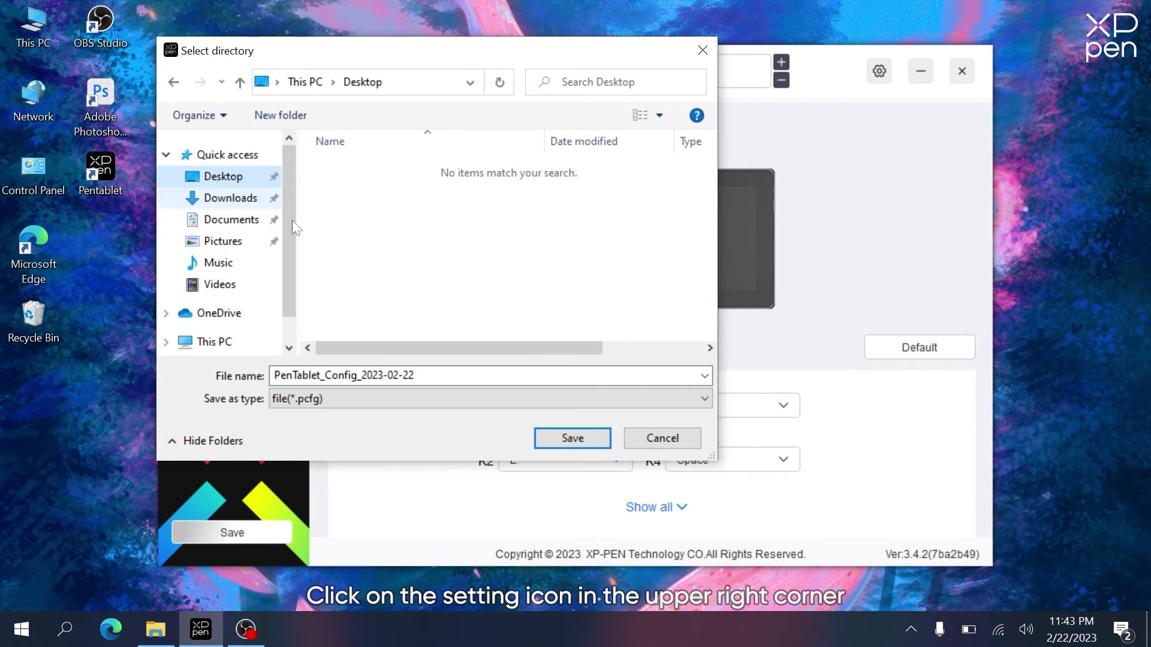
pyautogui.click(547, 433)
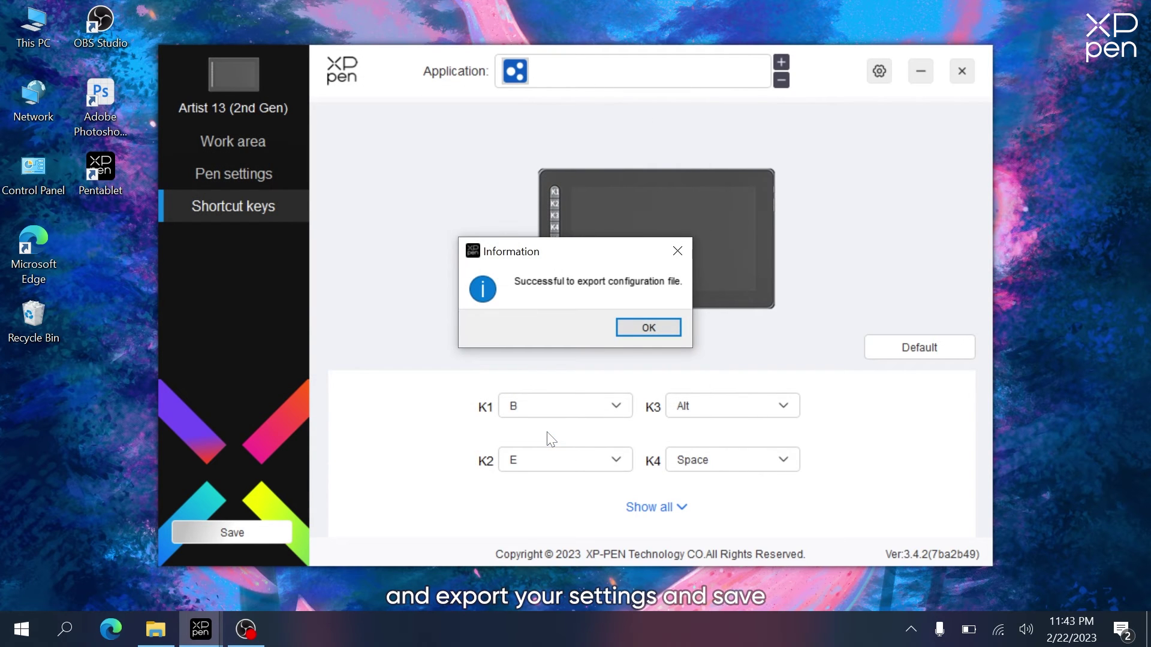
pyautogui.click(625, 328)
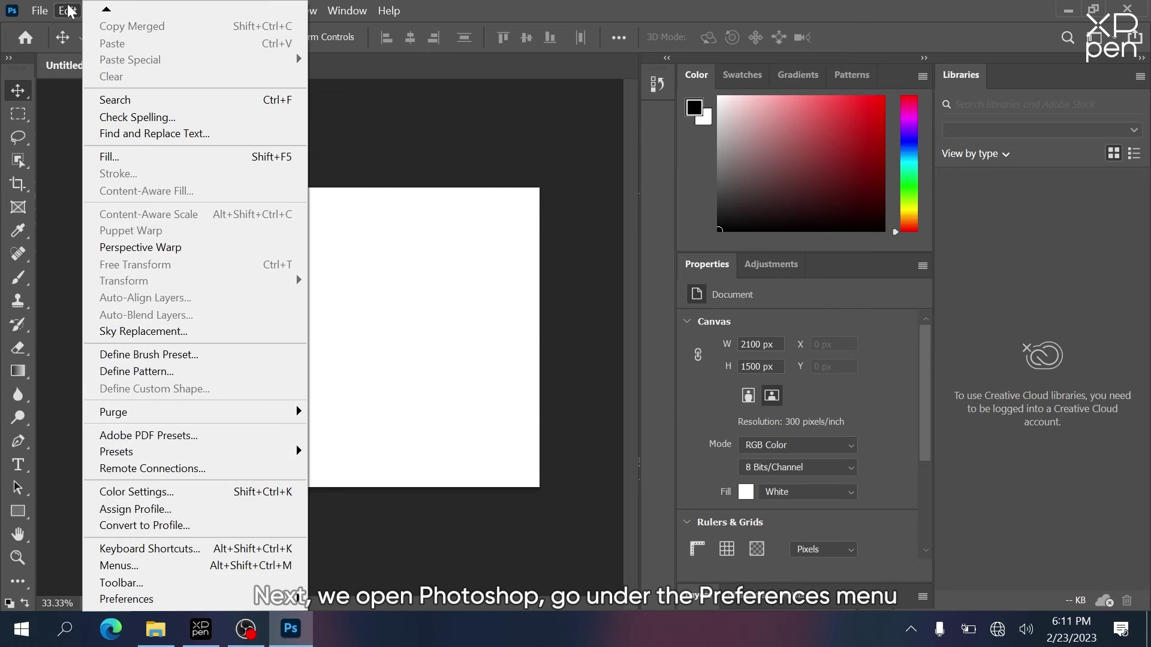
# Step: Open Photoshop's Preferences on the Performance page
pyautogui.moveTo(138, 599)
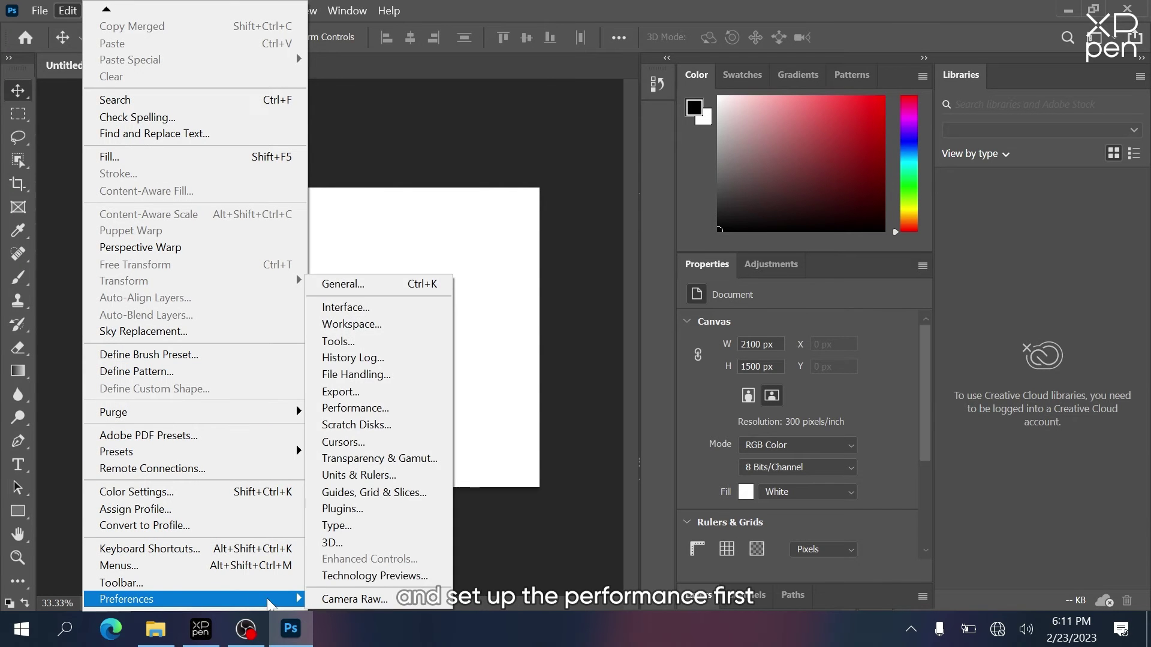
pyautogui.click(350, 286)
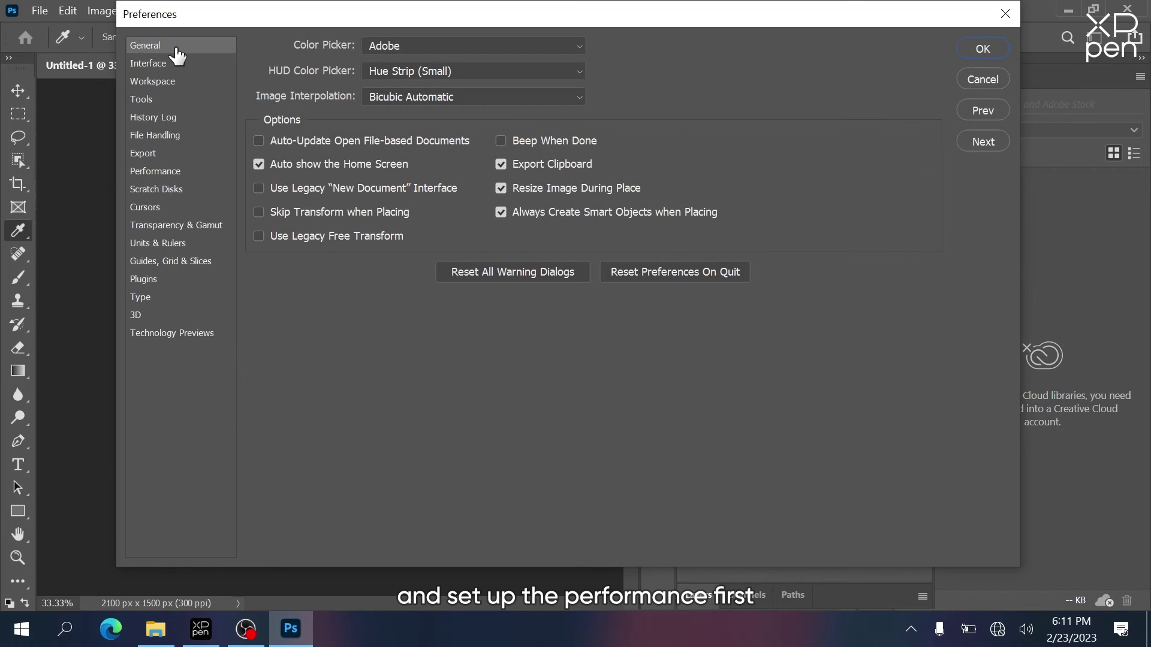
pyautogui.click(178, 174)
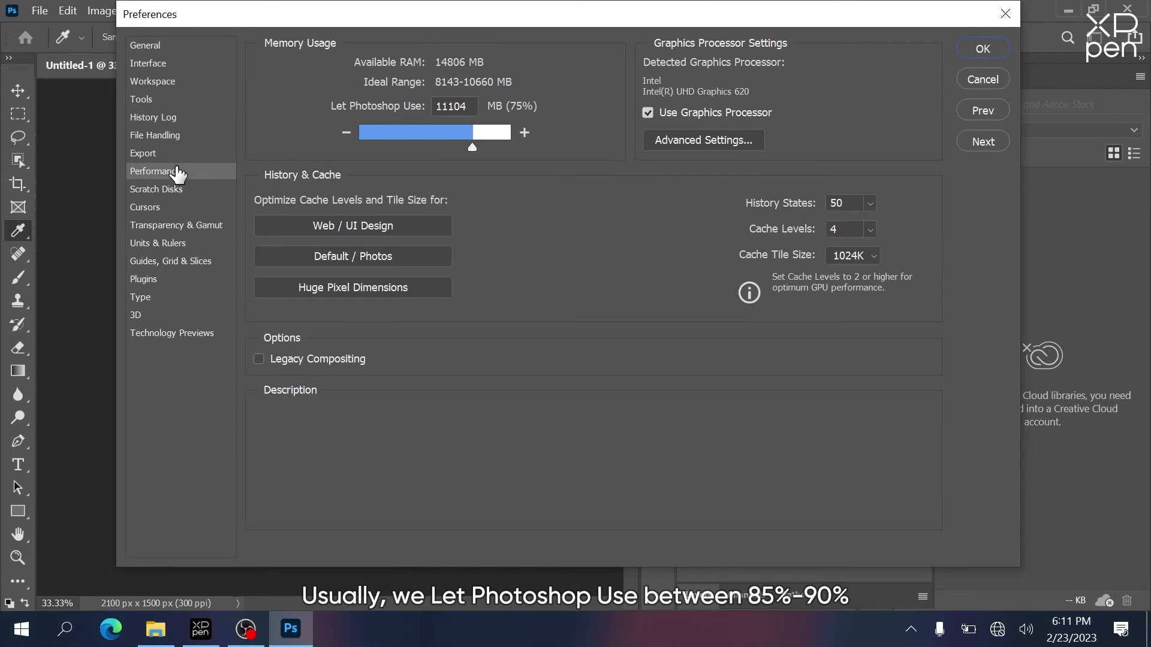
# Step: Raise Photoshop's RAM allowance to 90%, set History States to 25, and go to Scratch Disks
pyautogui.click(525, 131)
pyautogui.click(525, 132)
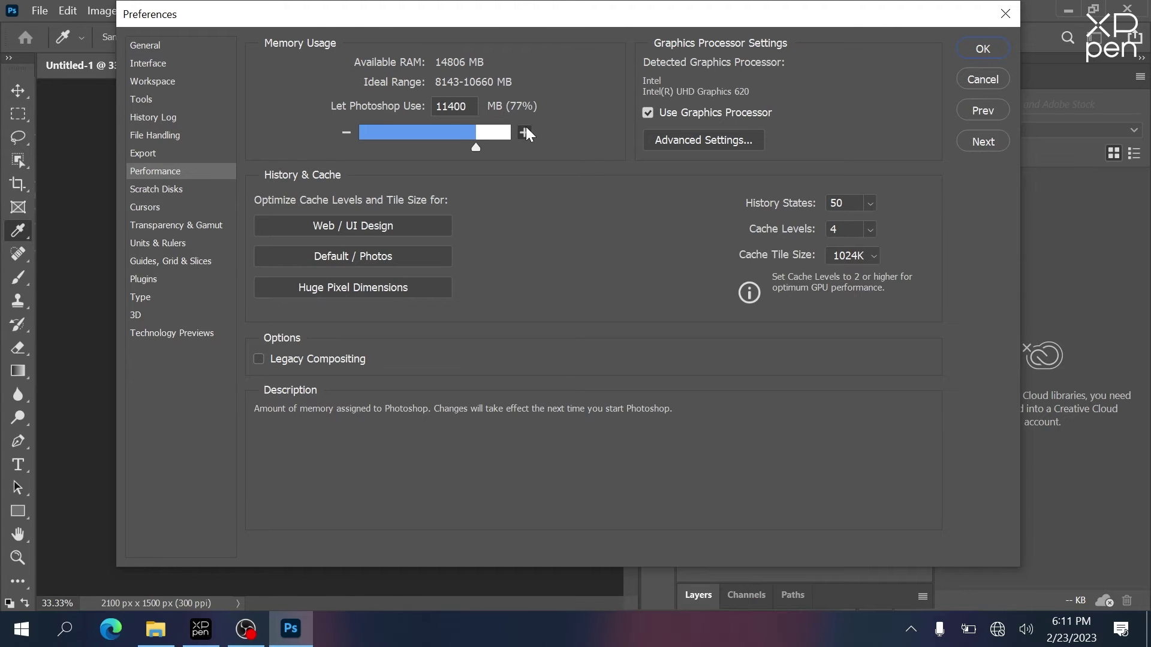
pyautogui.click(525, 131)
pyautogui.click(525, 131)
pyautogui.click(526, 132)
pyautogui.click(526, 132)
pyautogui.click(525, 132)
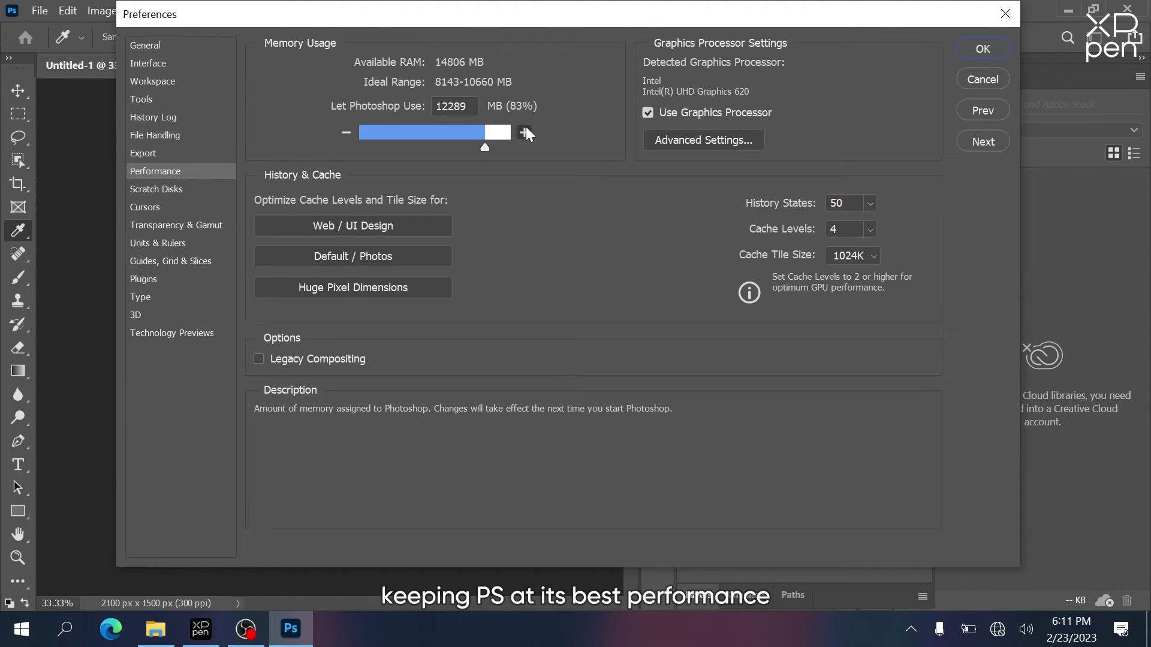
pyautogui.click(526, 132)
pyautogui.click(525, 132)
pyautogui.click(525, 132)
pyautogui.click(526, 132)
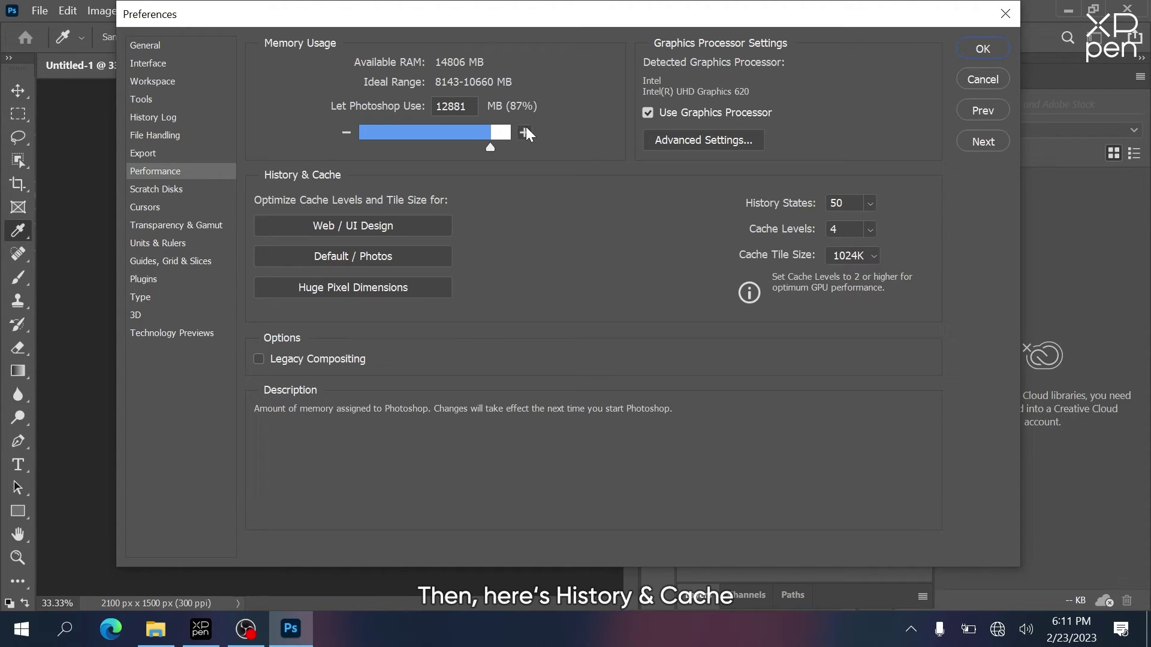
pyautogui.click(526, 132)
pyautogui.click(526, 128)
pyautogui.click(526, 129)
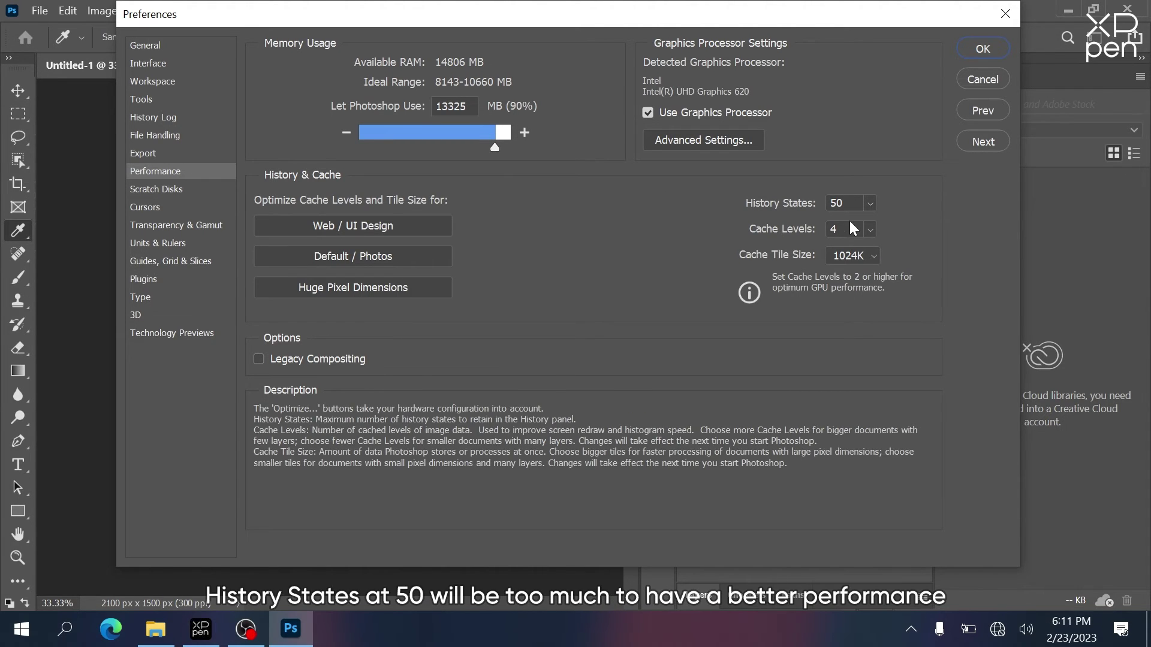
pyautogui.click(843, 203)
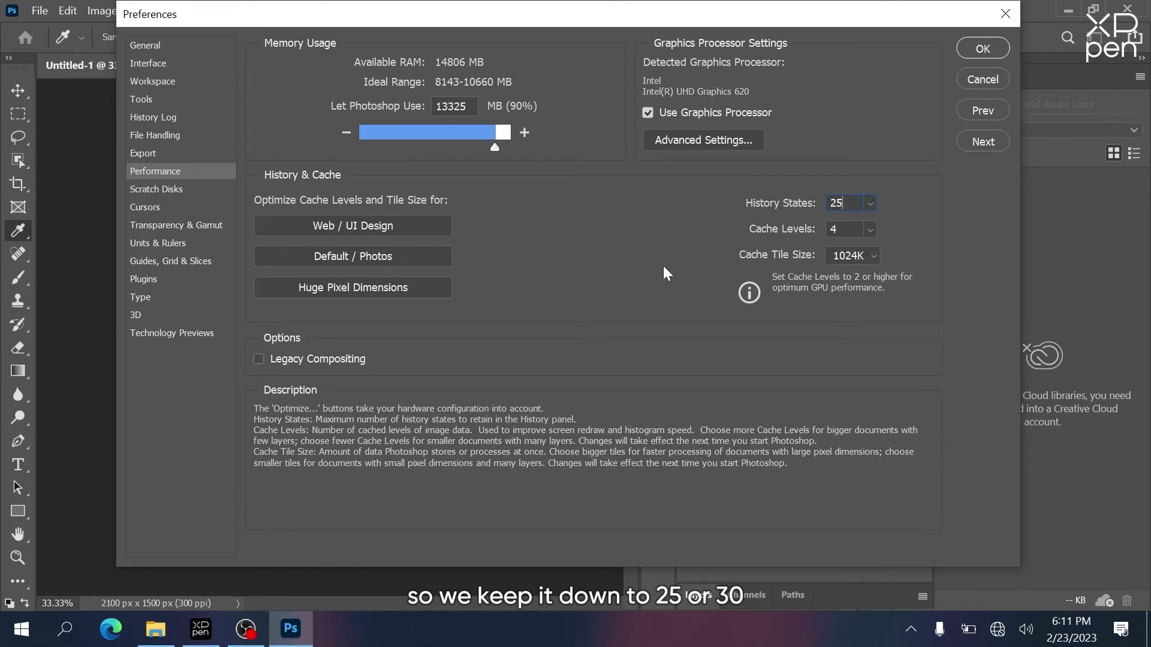
pyautogui.click(156, 189)
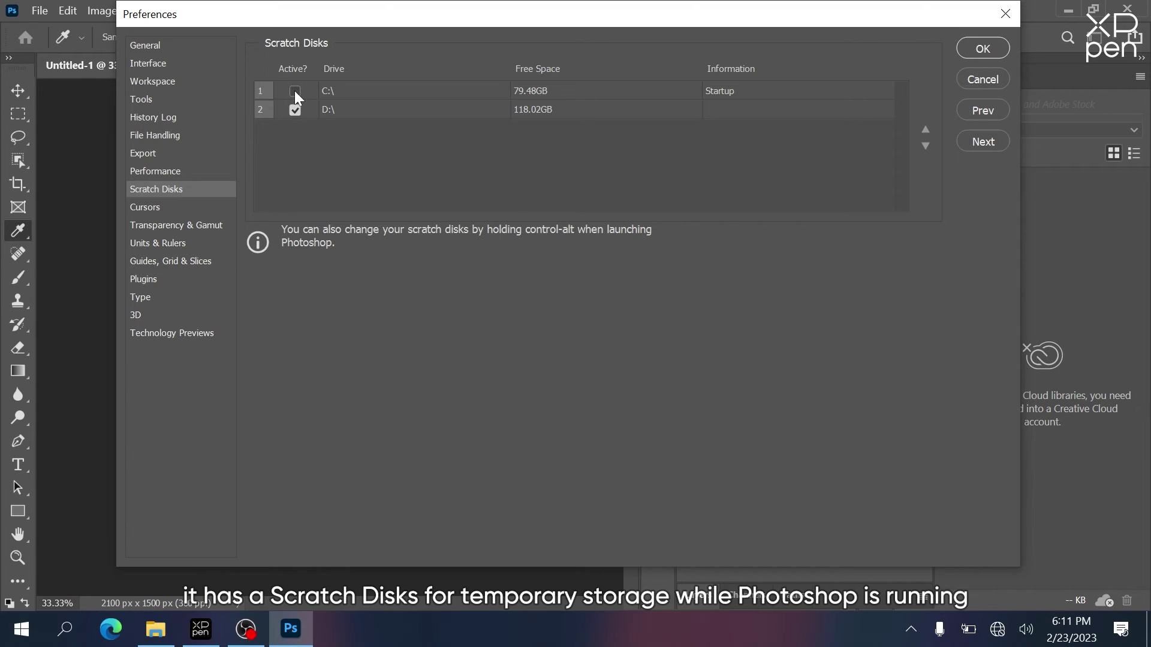
# Step: Apply the preferences with D:\ as first scratch disk, then reopen Scratch Disks and confirm
pyautogui.click(998, 49)
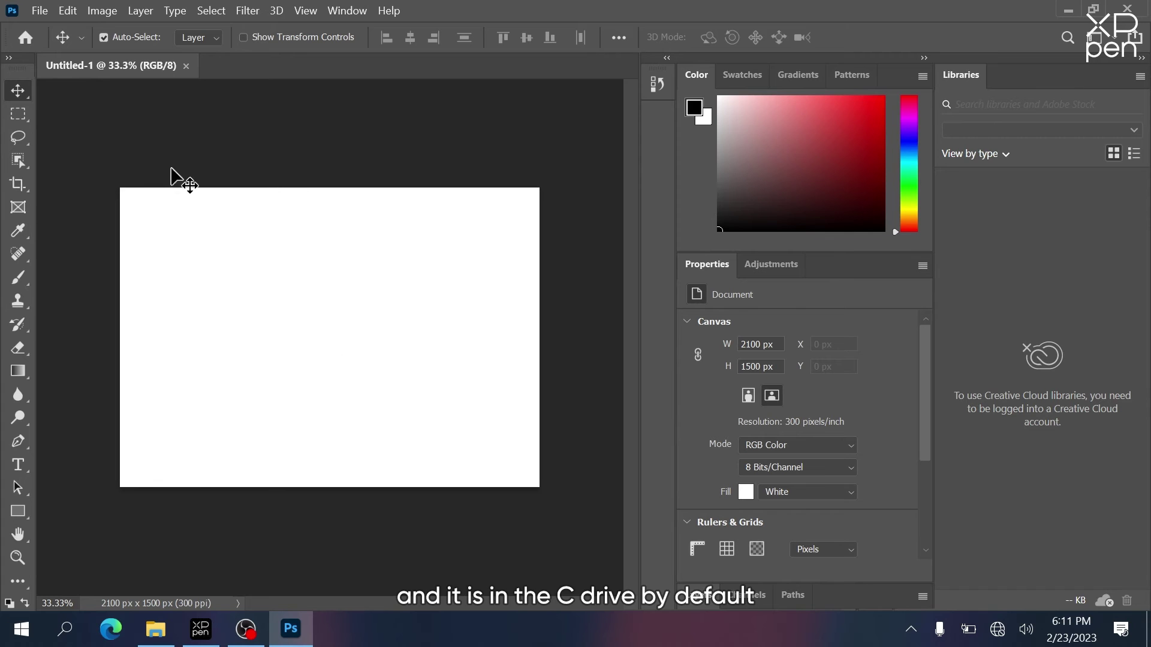
pyautogui.click(68, 10)
pyautogui.moveTo(228, 607)
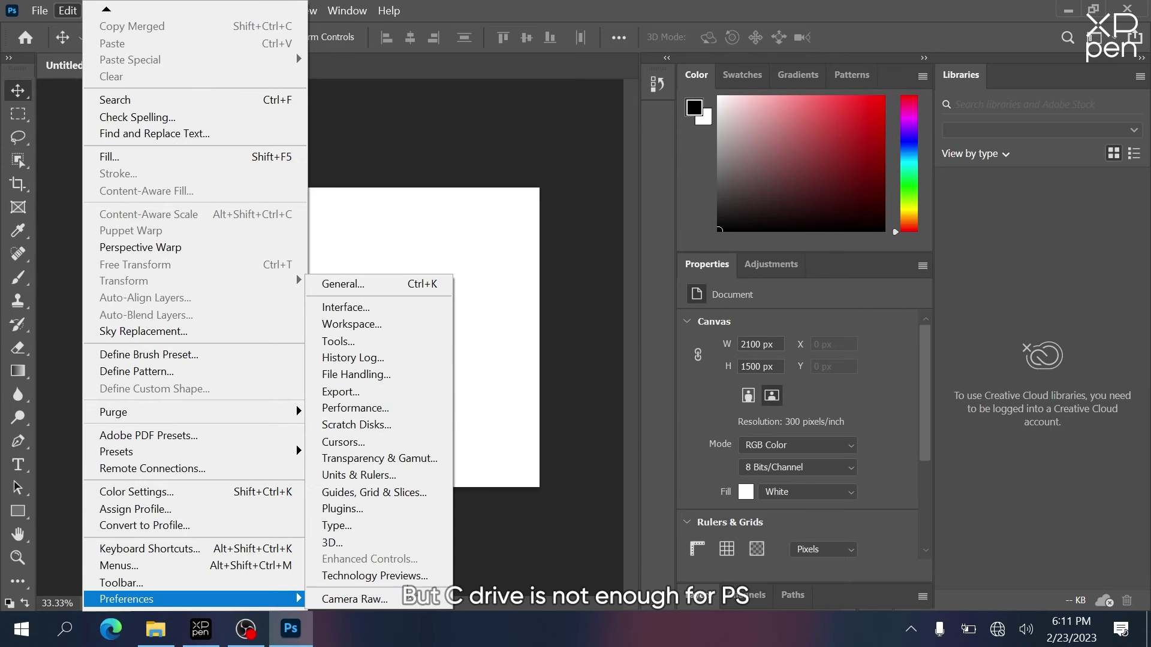
pyautogui.click(339, 284)
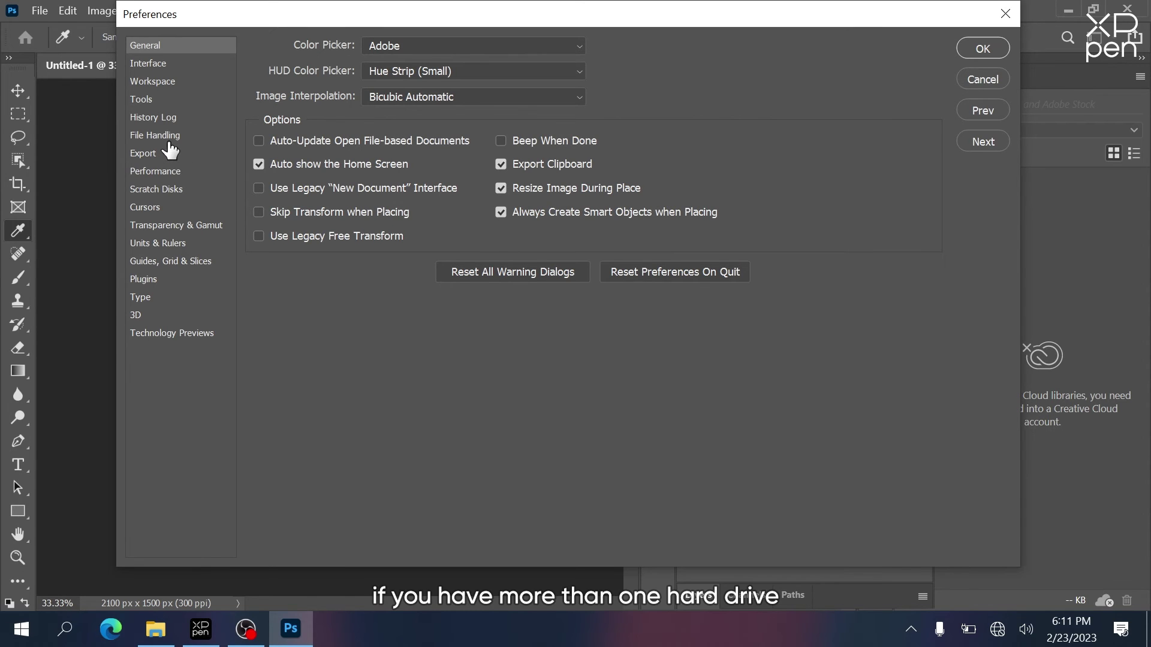
pyautogui.click(164, 191)
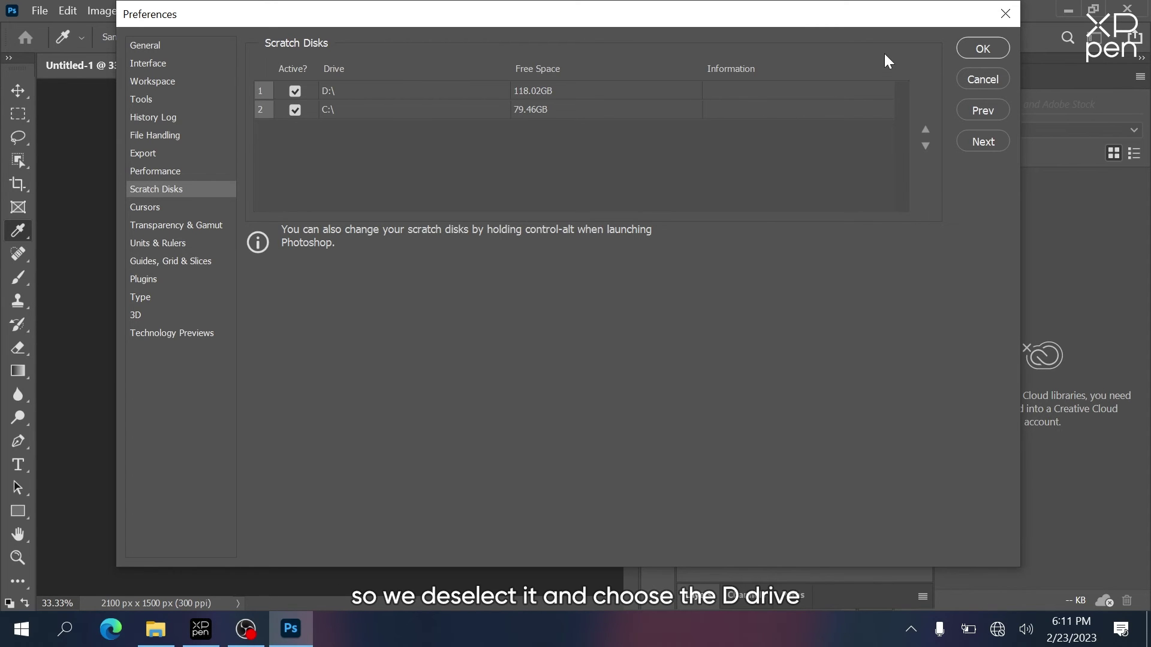
pyautogui.click(975, 49)
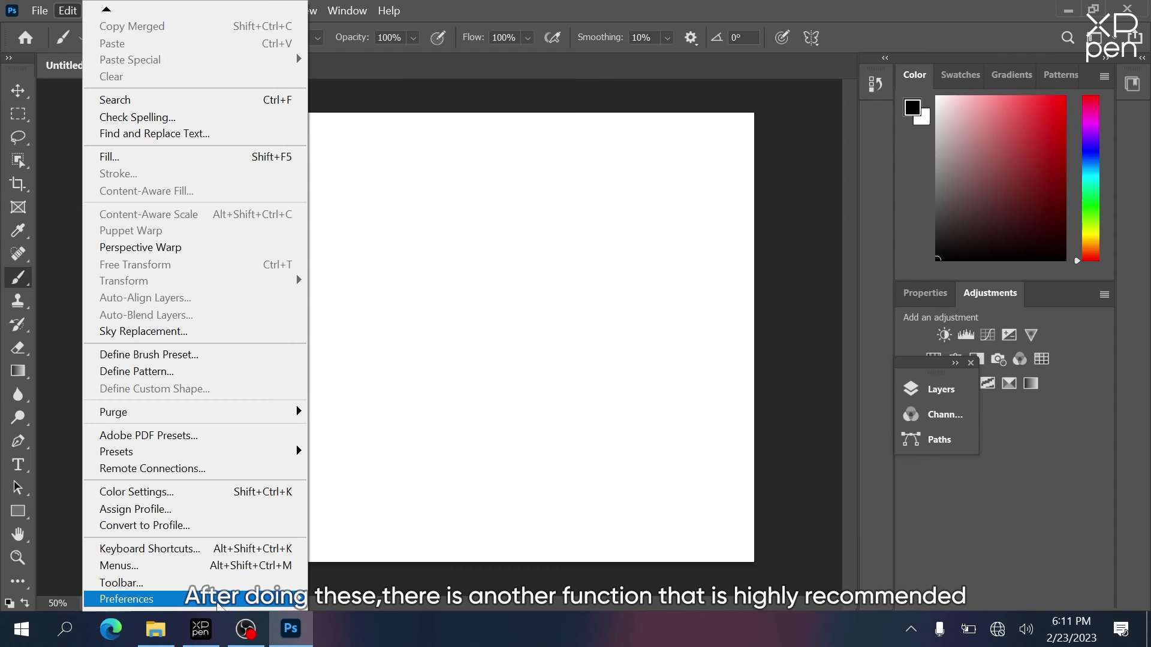
pyautogui.moveTo(256, 604)
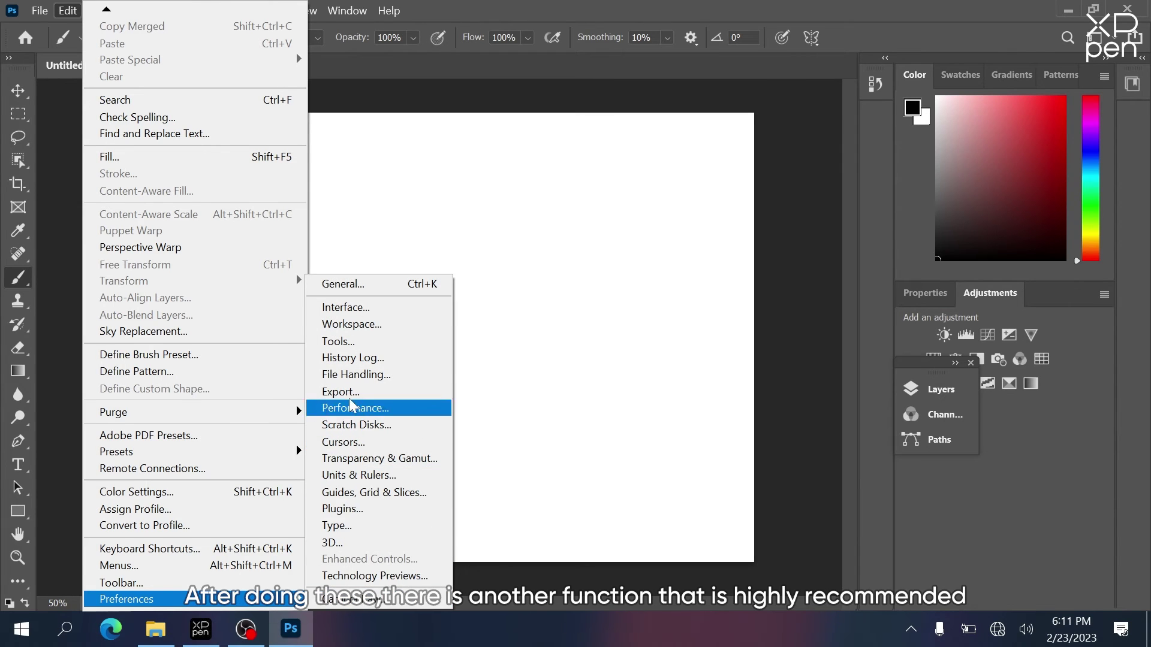
# Step: Set the HUD Color Picker to Hue Wheel, then pick a colour from it on the canvas
pyautogui.click(376, 286)
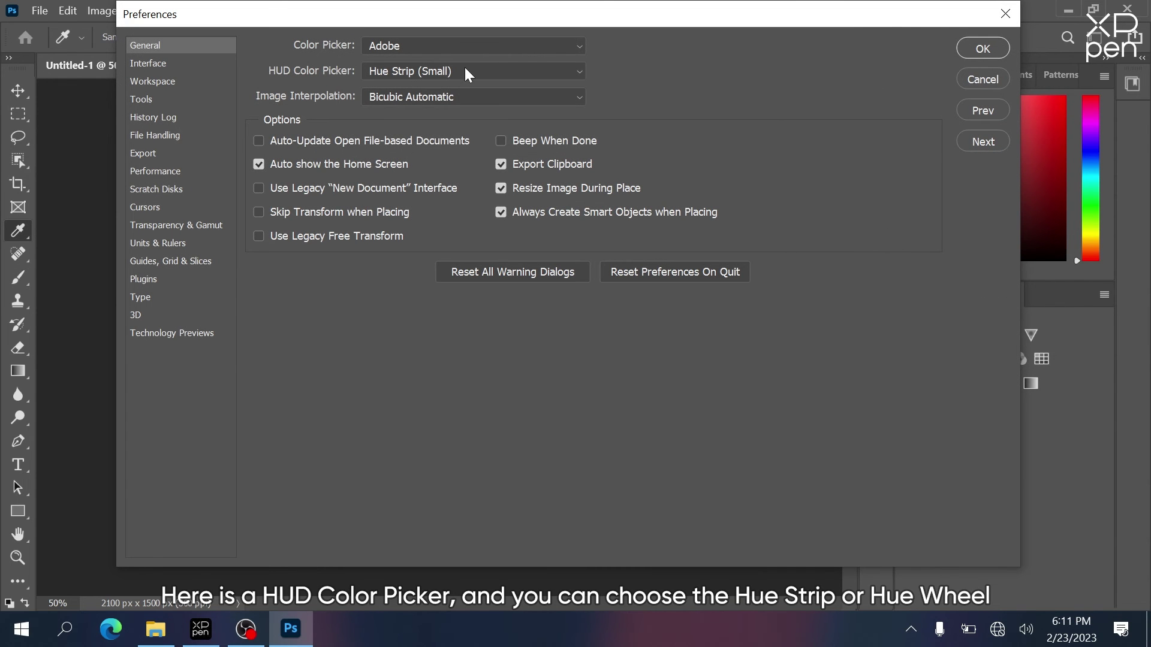
pyautogui.click(464, 71)
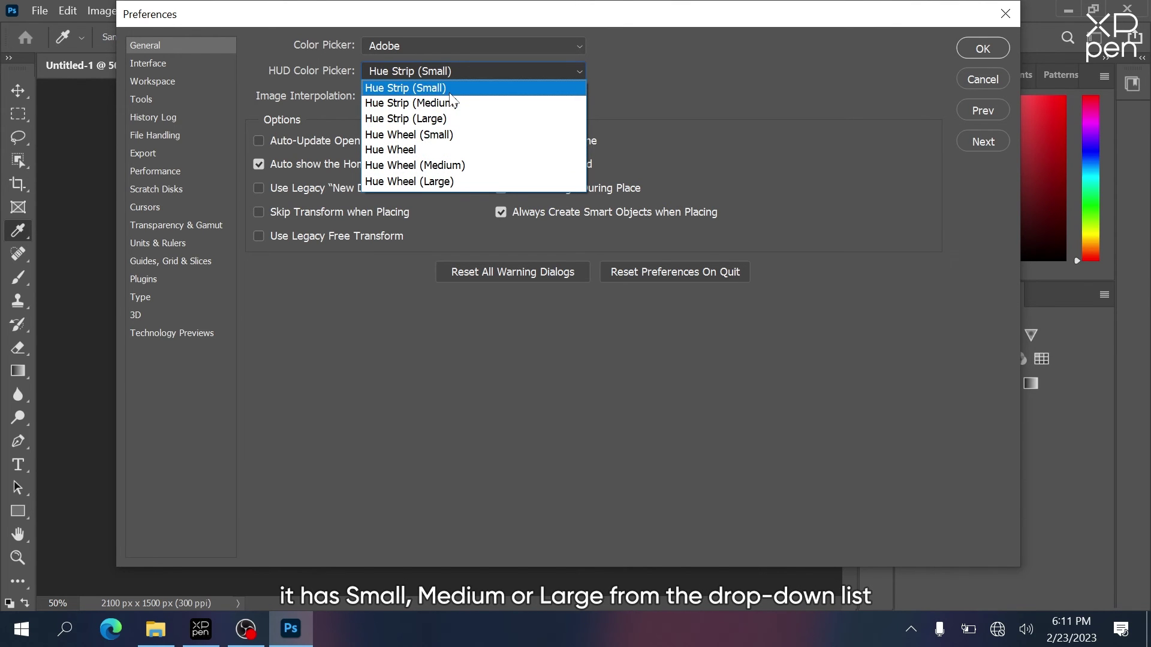
pyautogui.click(444, 150)
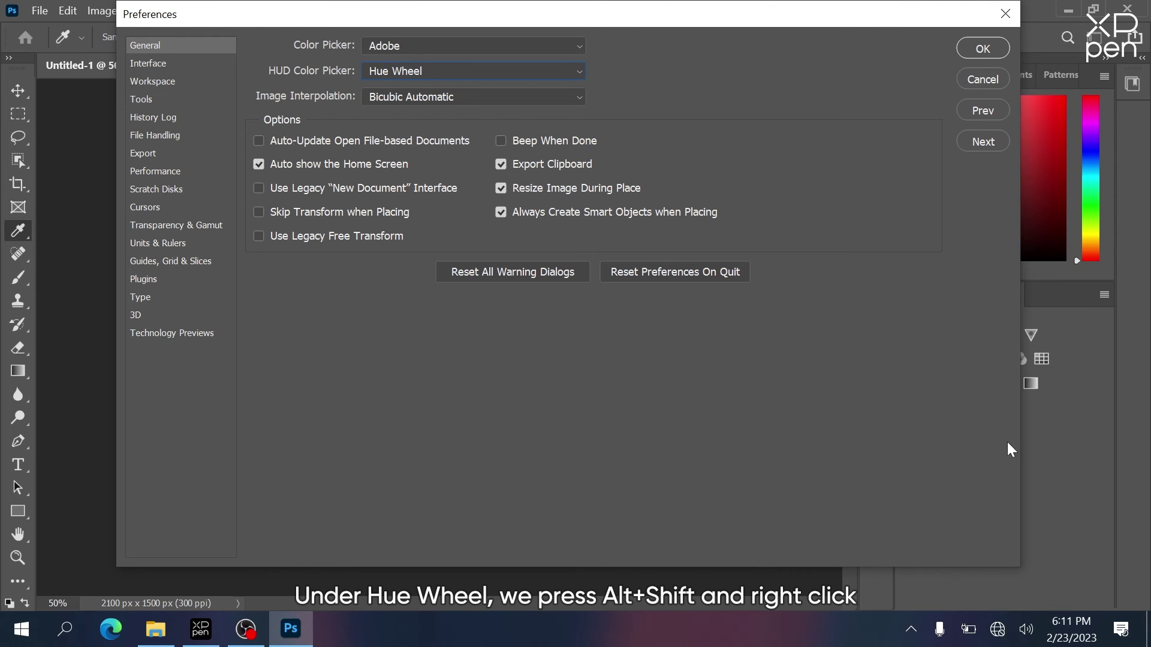
pyautogui.click(983, 48)
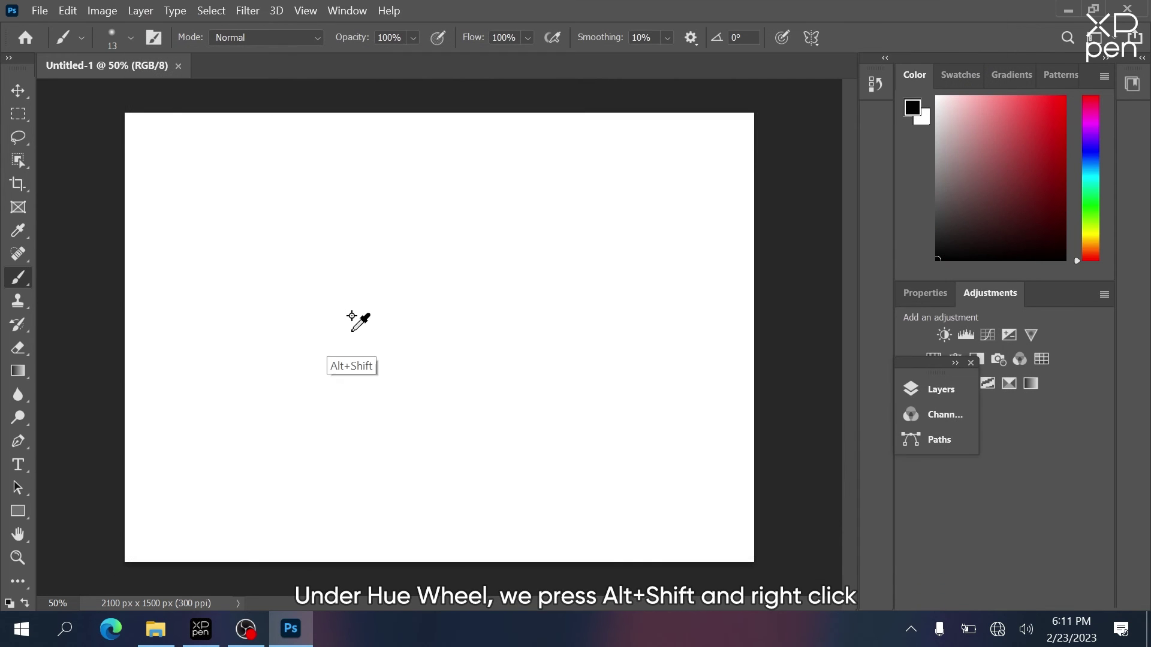
pyautogui.keyDown('alt'); pyautogui.keyDown('shift'); pyautogui.rightClick(356, 360); pyautogui.keyUp('shift'); pyautogui.keyUp('alt')
pyautogui.moveTo(399, 311)
pyautogui.mouseDown()
pyautogui.moveTo(452, 234)
pyautogui.moveTo(525, 193)
pyautogui.moveTo(585, 187)
pyautogui.moveTo(593, 339)
pyautogui.mouseUp()
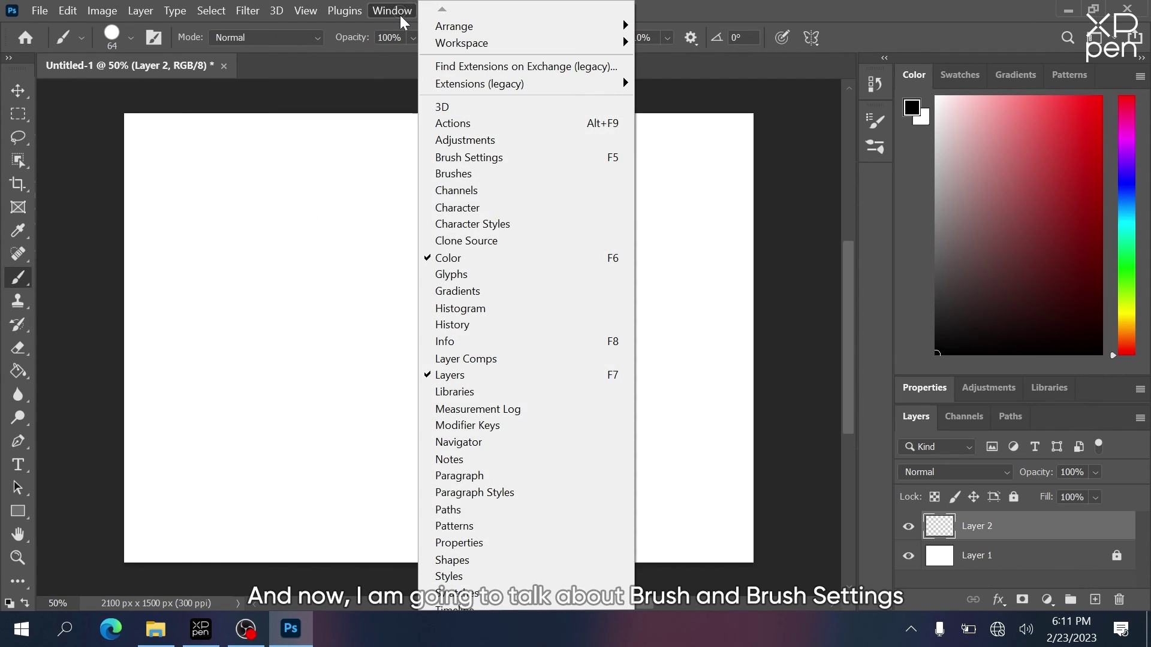
# Step: Select the Hard Round brush from the presets and paint a test stroke
pyautogui.click(557, 173)
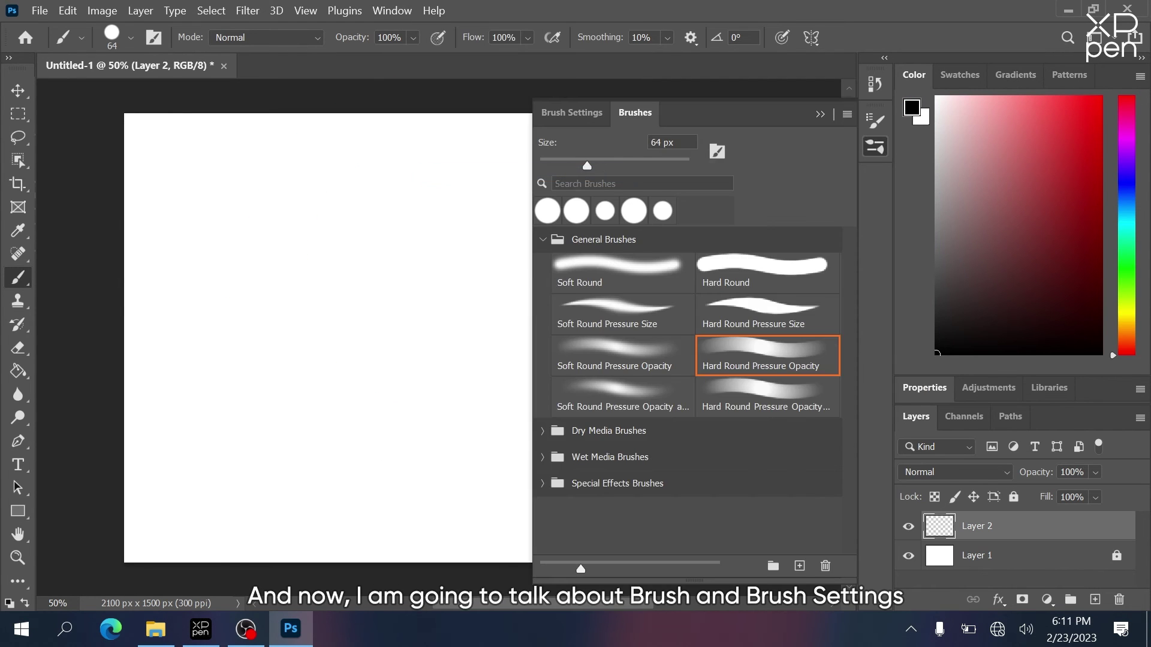
pyautogui.click(800, 273)
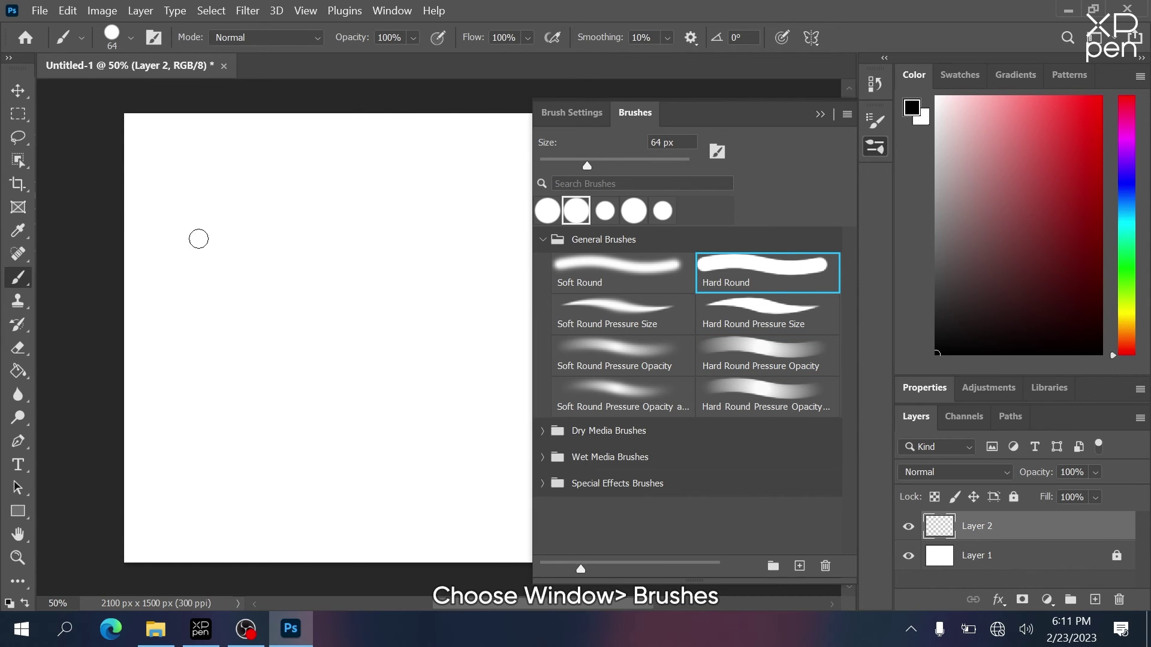
pyautogui.moveTo(192, 226)
pyautogui.mouseDown()
pyautogui.moveTo(216, 272)
pyautogui.moveTo(291, 246)
pyautogui.mouseUp()
# Step: Enable Shape Dynamics with Size Jitter Control set to Pen Pressure, then test a stroke
pyautogui.click(394, 11)
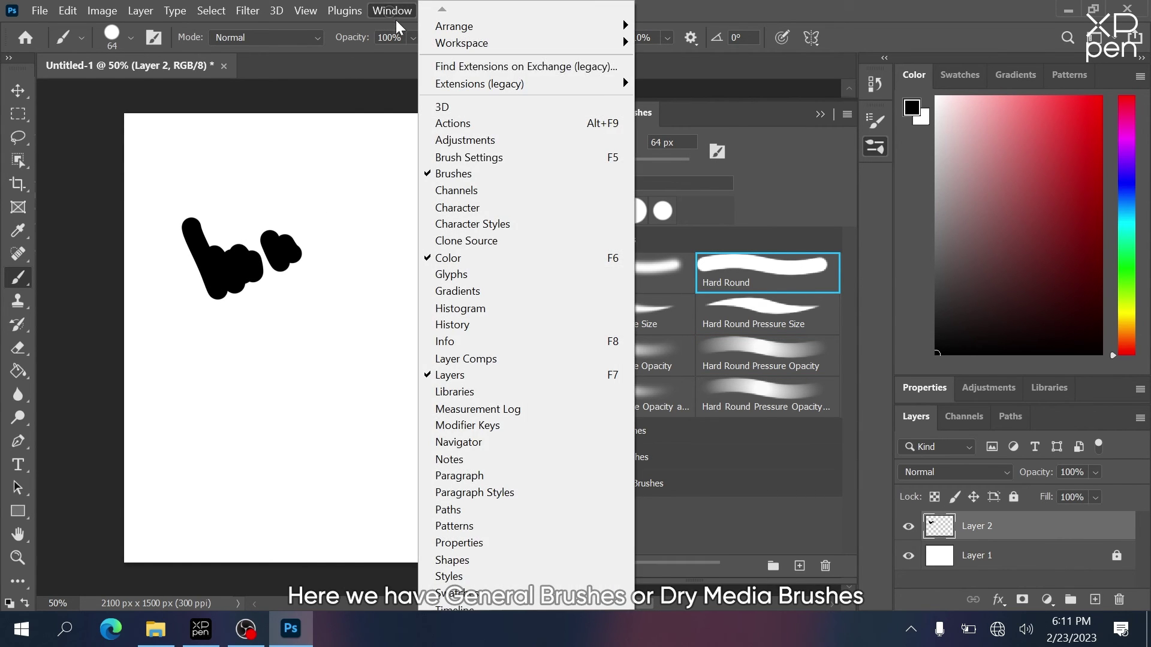
pyautogui.click(525, 158)
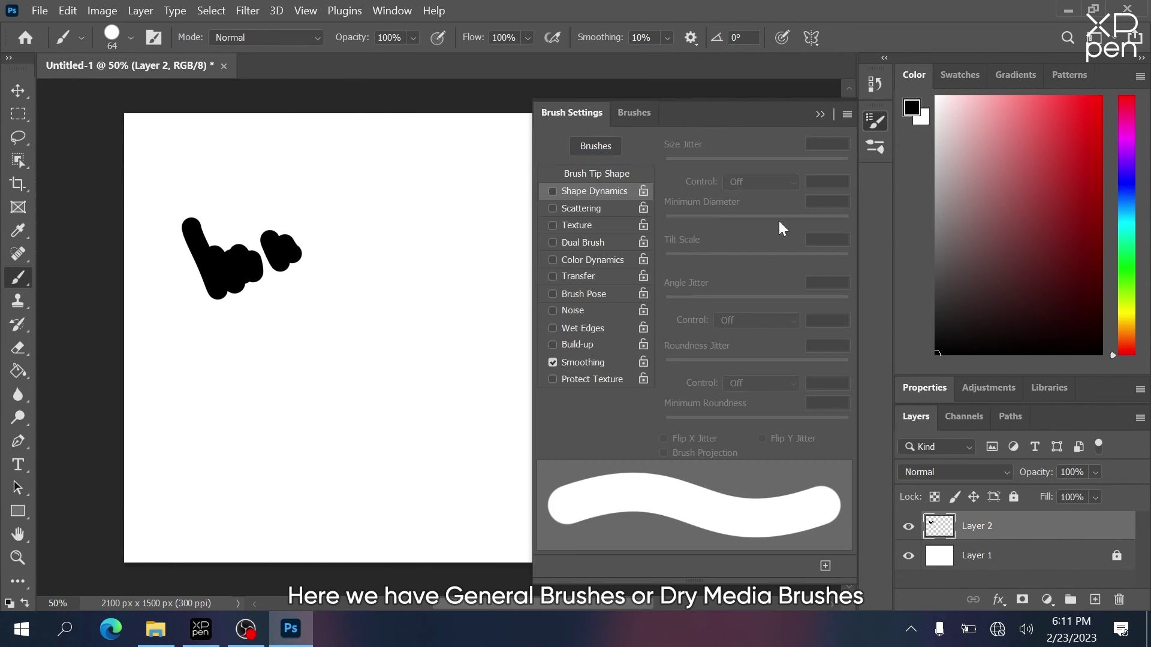
pyautogui.click(558, 190)
pyautogui.click(759, 182)
pyautogui.click(753, 237)
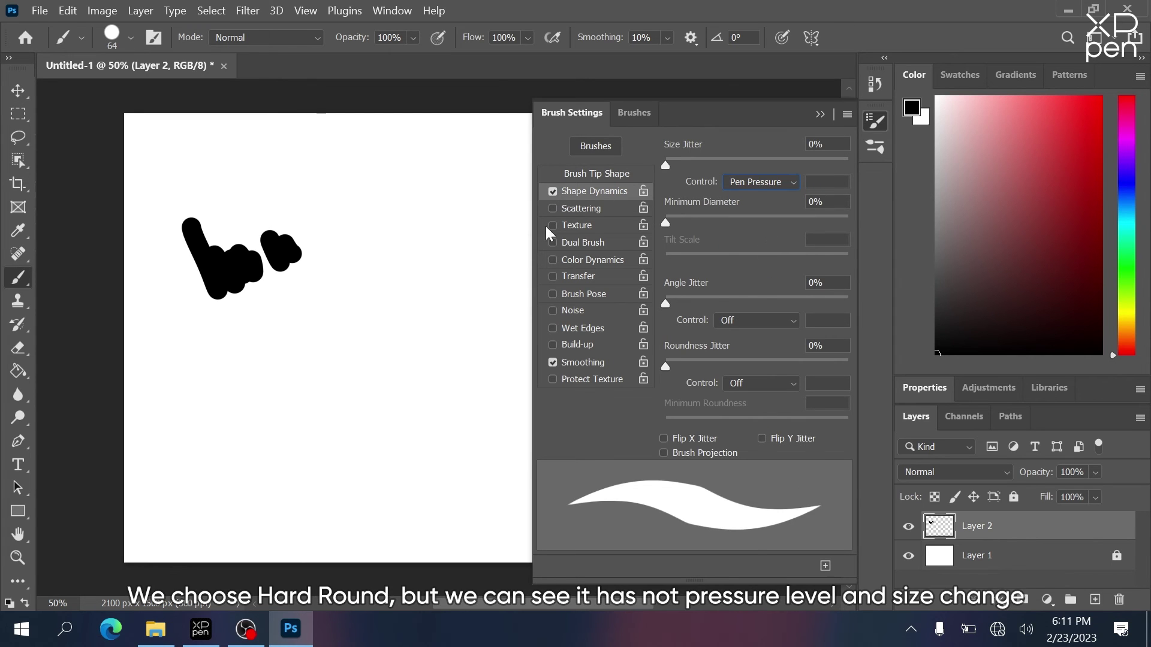
pyautogui.moveTo(310, 191)
pyautogui.mouseDown()
pyautogui.moveTo(324, 239)
pyautogui.moveTo(454, 204)
pyautogui.mouseUp()
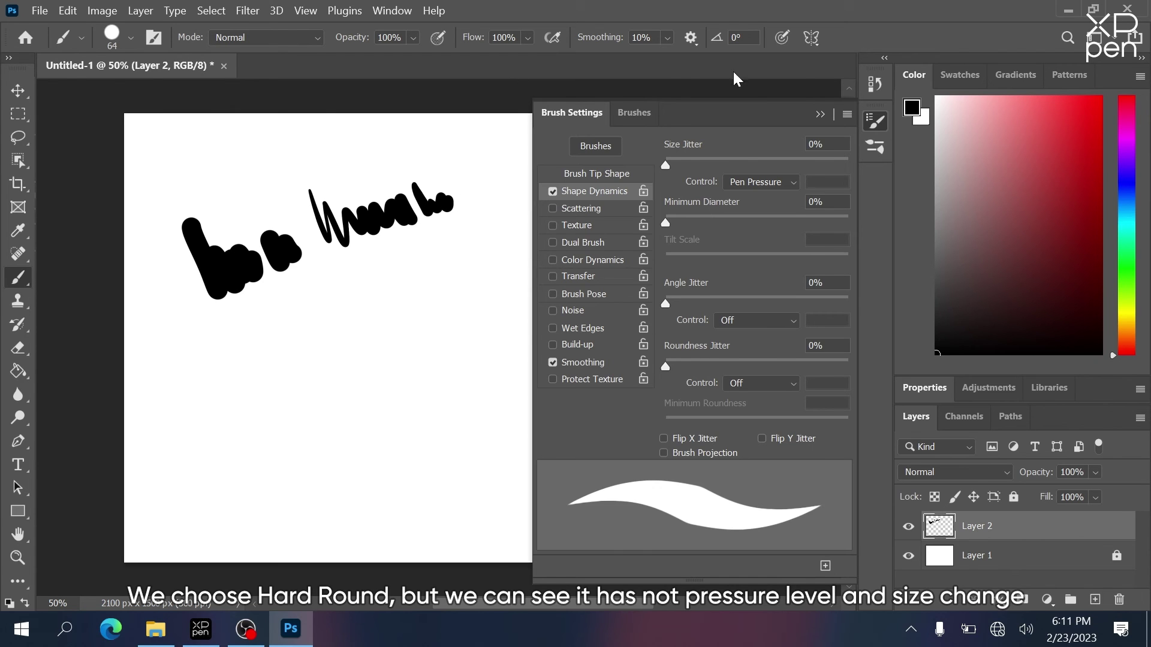
# Step: Switch to the Hard Round Pressure Opacity brush and paint grey test strokes
pyautogui.click(875, 147)
pyautogui.click(739, 343)
pyautogui.moveTo(183, 332)
pyautogui.mouseDown()
pyautogui.moveTo(203, 362)
pyautogui.moveTo(247, 340)
pyautogui.moveTo(286, 340)
pyautogui.mouseUp()
# Step: Make this brush's size follow Pen Pressure via Shape Dynamics, test it, and reselect Hard Round
pyautogui.click(875, 122)
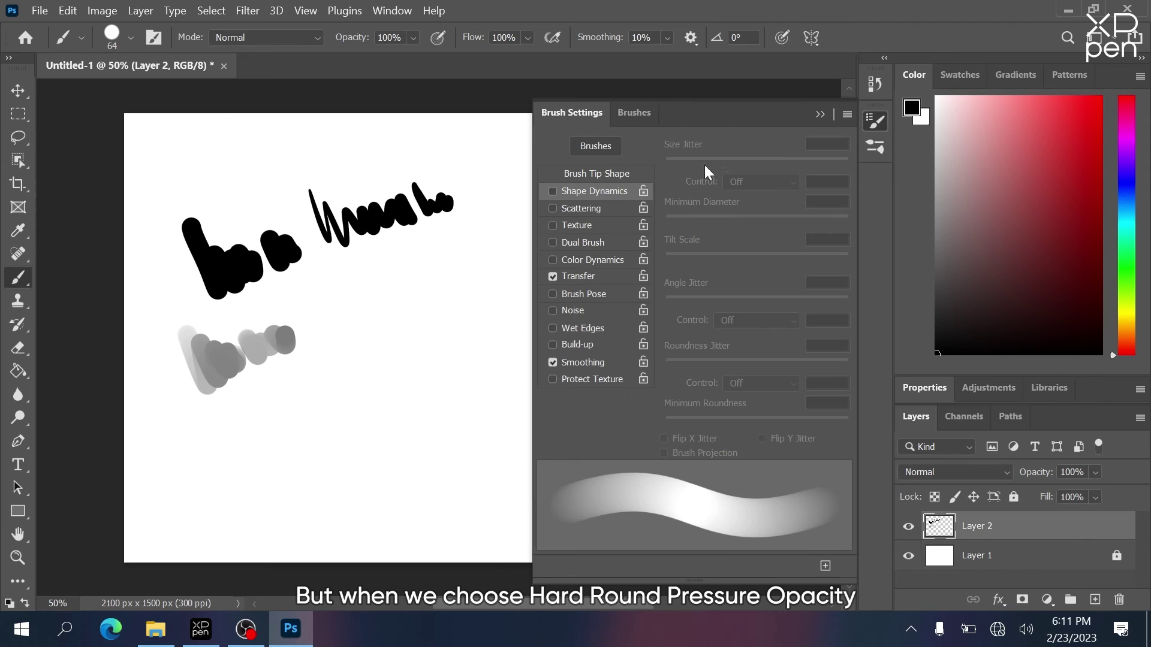
pyautogui.click(575, 192)
pyautogui.click(732, 181)
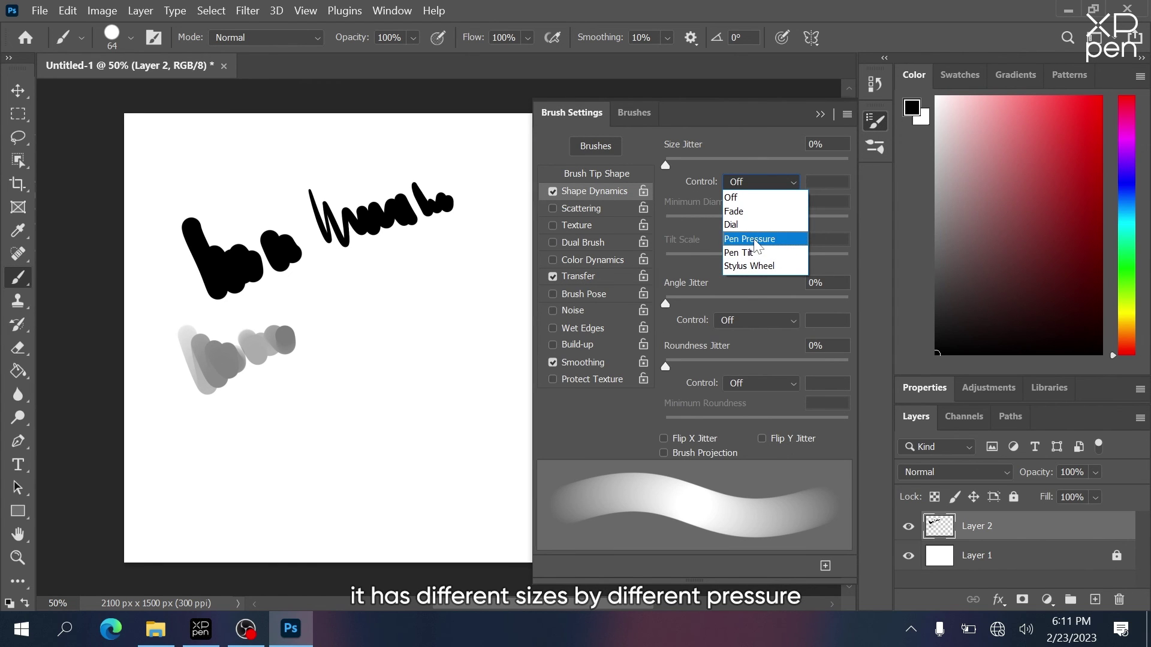
pyautogui.click(753, 239)
pyautogui.moveTo(324, 282)
pyautogui.mouseDown()
pyautogui.moveTo(352, 322)
pyautogui.moveTo(364, 300)
pyautogui.moveTo(430, 291)
pyautogui.mouseUp()
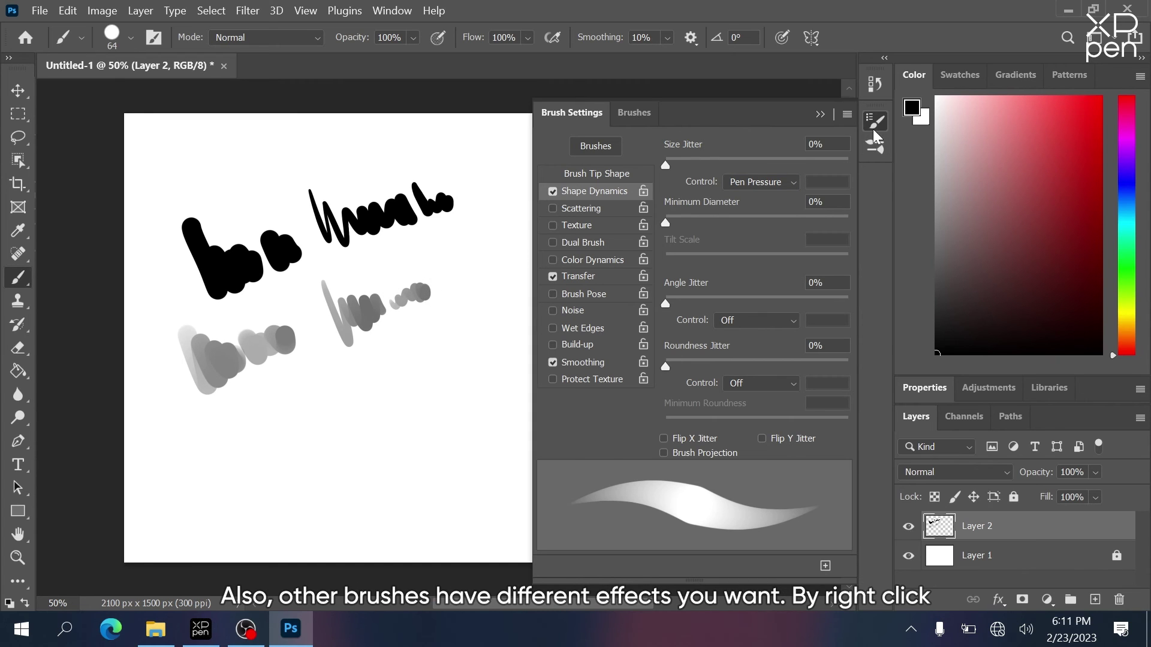
pyautogui.click(874, 123)
pyautogui.click(875, 146)
# Step: Set the Hard Round brush to 20 px and dab a small black dot
pyautogui.click(701, 279)
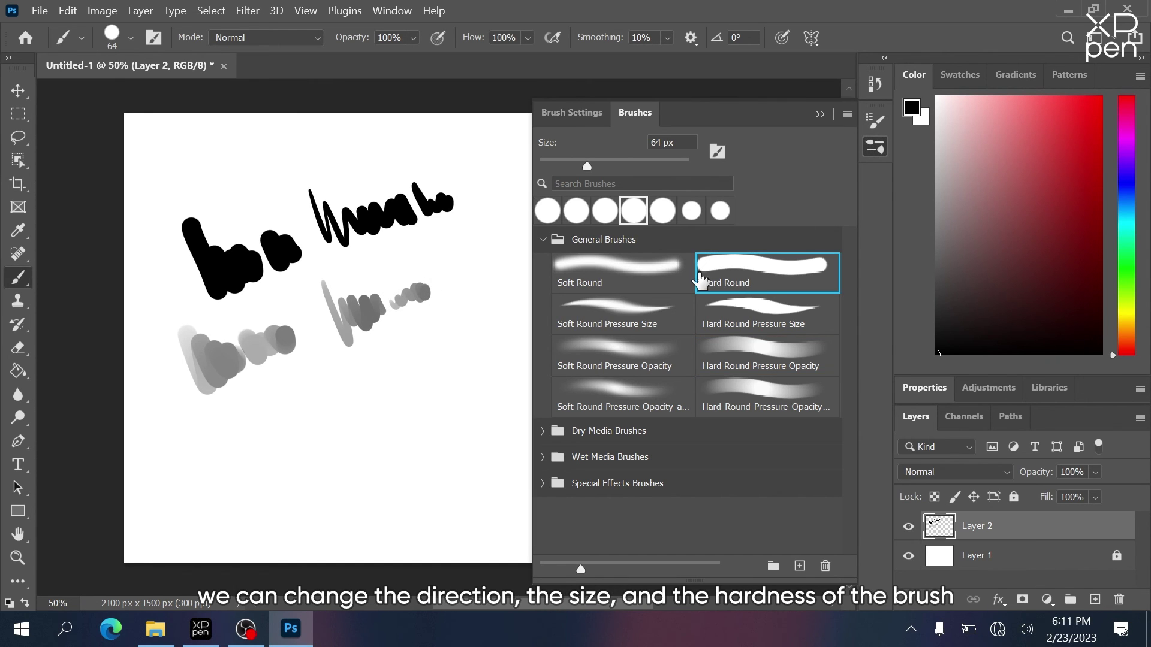
pyautogui.rightClick(282, 444)
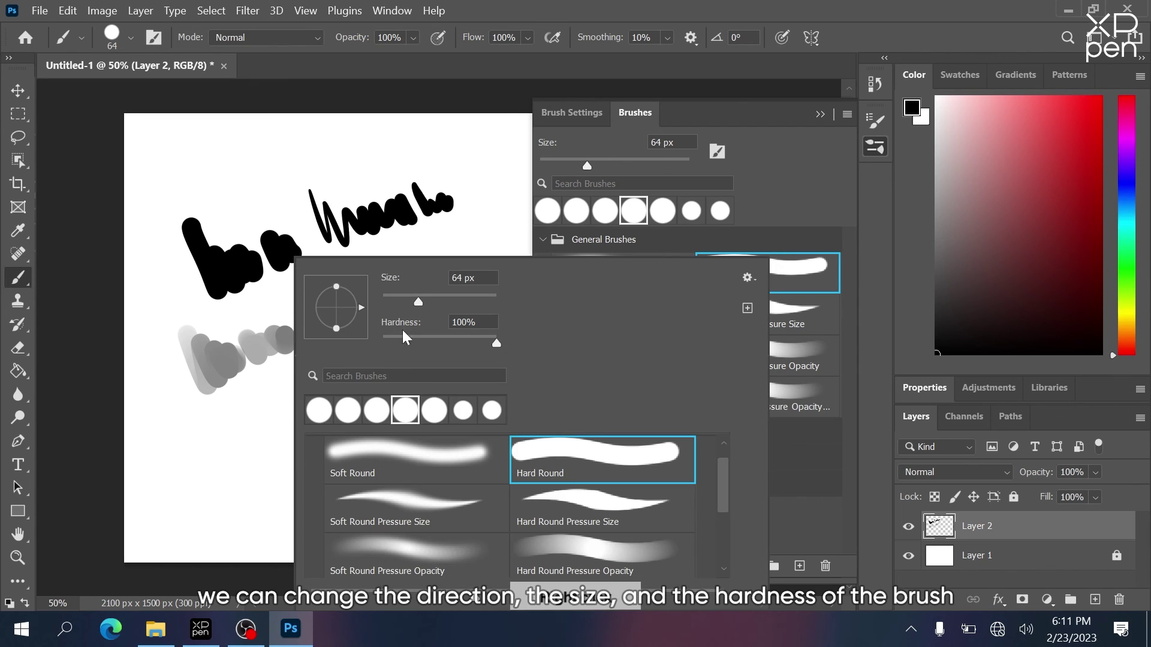
pyautogui.moveTo(402, 302); pyautogui.dragTo(393, 303)
pyautogui.click(286, 391)
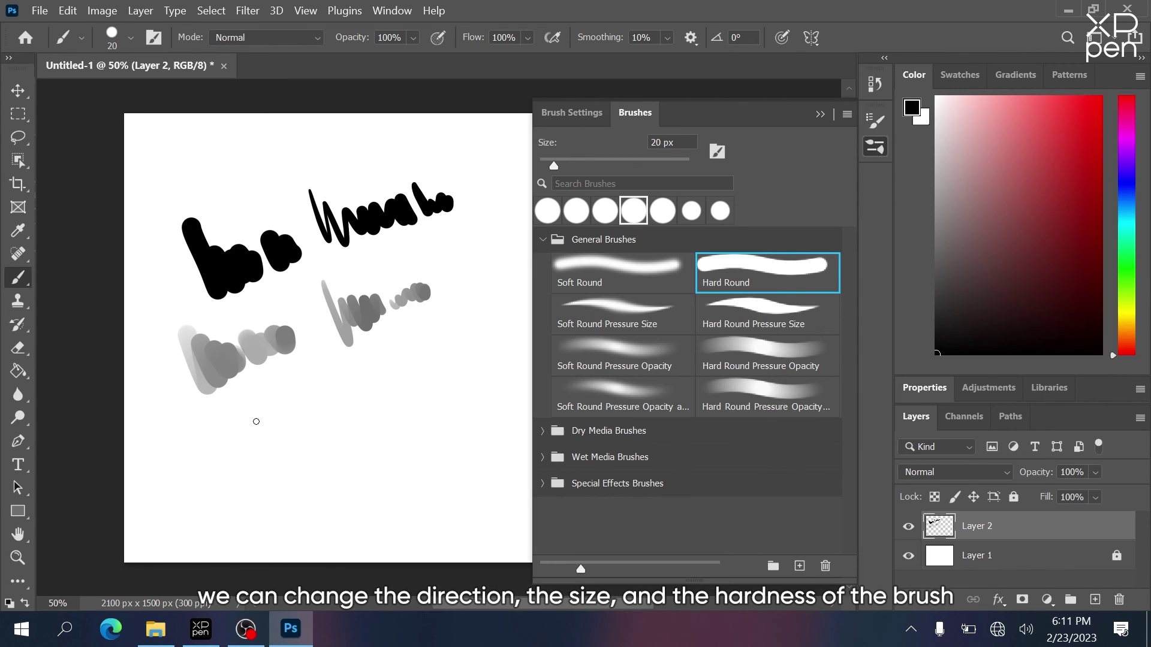
pyautogui.click(256, 422)
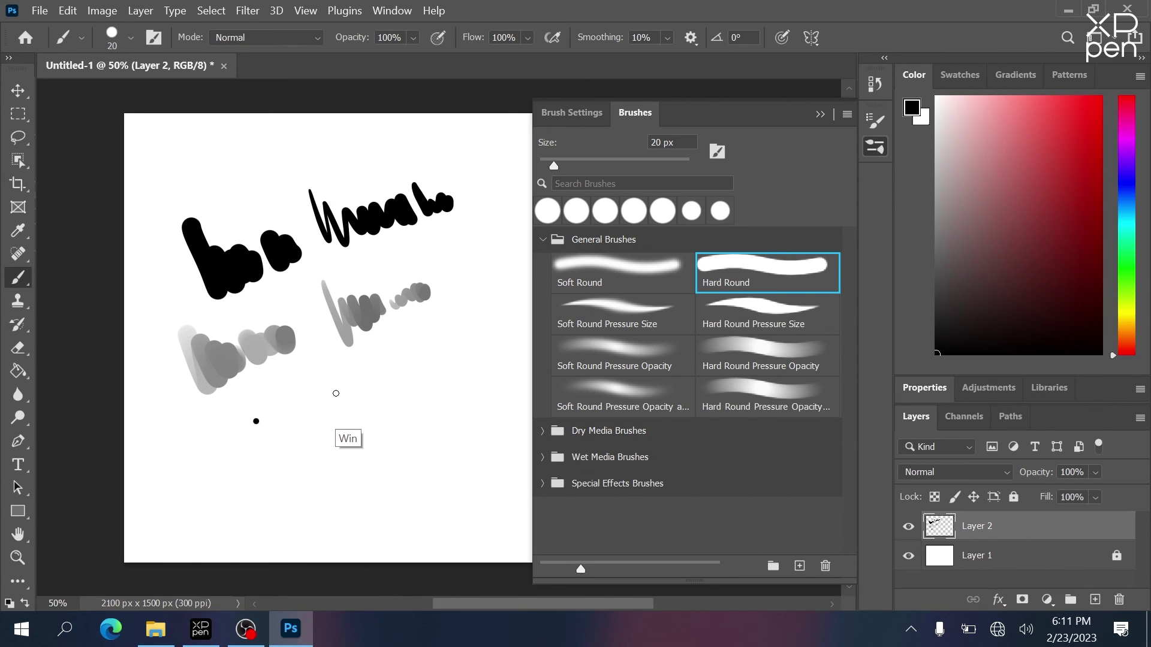
# Step: Alt+right-drag on the canvas to resize the brush up to 147 px
pyautogui.rightClick(333, 400)
pyautogui.press('alt')
pyautogui.moveTo(299, 430)
pyautogui.mouseDown()
pyautogui.moveTo(339, 447)
pyautogui.moveTo(325, 441)
pyautogui.moveTo(341, 442)
pyautogui.moveTo(347, 310)
pyautogui.moveTo(330, 519)
pyautogui.moveTo(360, 292)
pyautogui.moveTo(324, 525)
pyautogui.mouseUp()
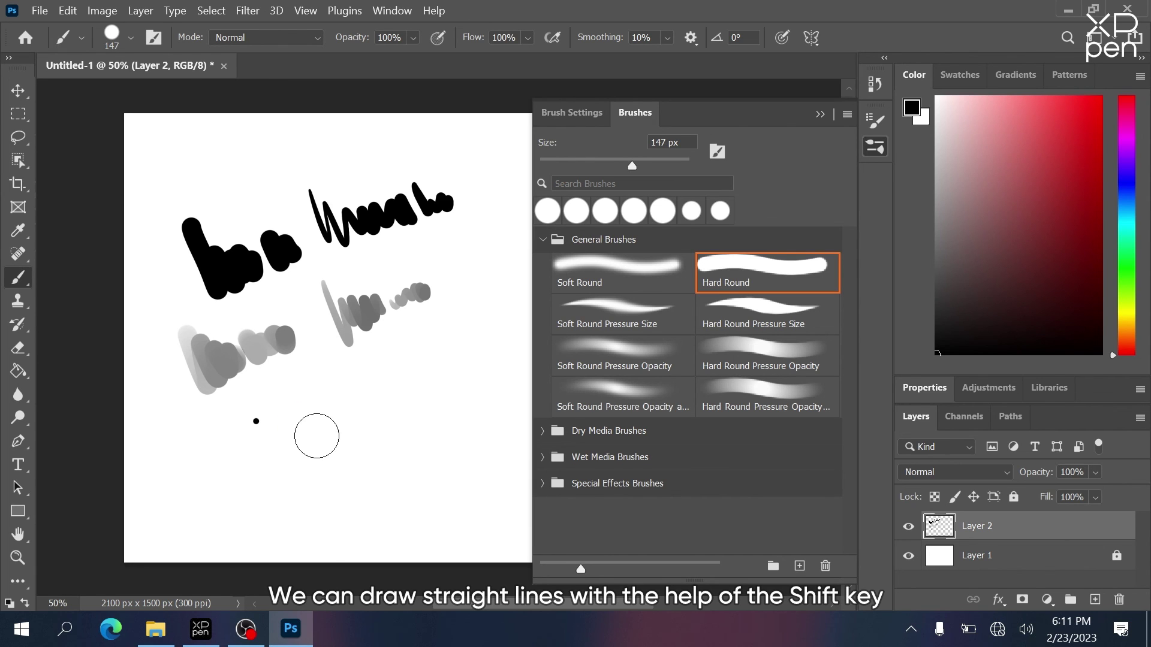
# Step: Shrink the brush to 13 px and draw a black angular outline of straight lines
pyautogui.moveTo(355, 399); pyautogui.dragTo(276, 447)
pyautogui.click(277, 458)
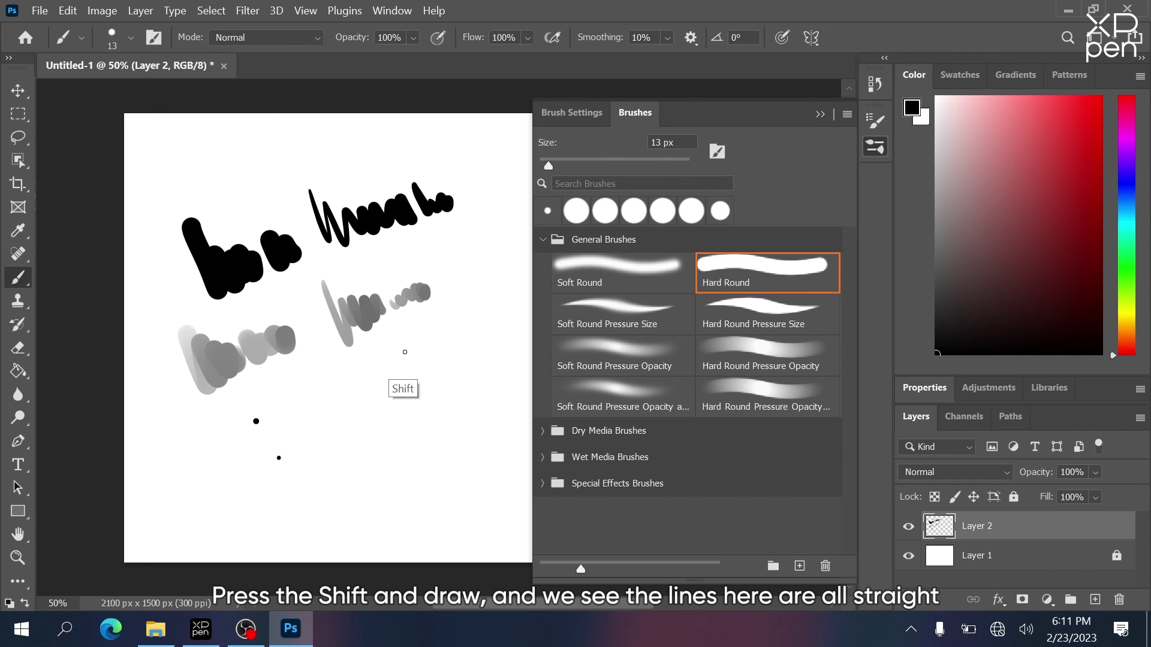
pyautogui.keyDown('shift'); pyautogui.click(431, 341); pyautogui.keyUp('shift')
pyautogui.keyDown('shift'); pyautogui.click(439, 458); pyautogui.keyUp('shift')
pyautogui.keyDown('shift'); pyautogui.click(325, 480); pyautogui.keyUp('shift')
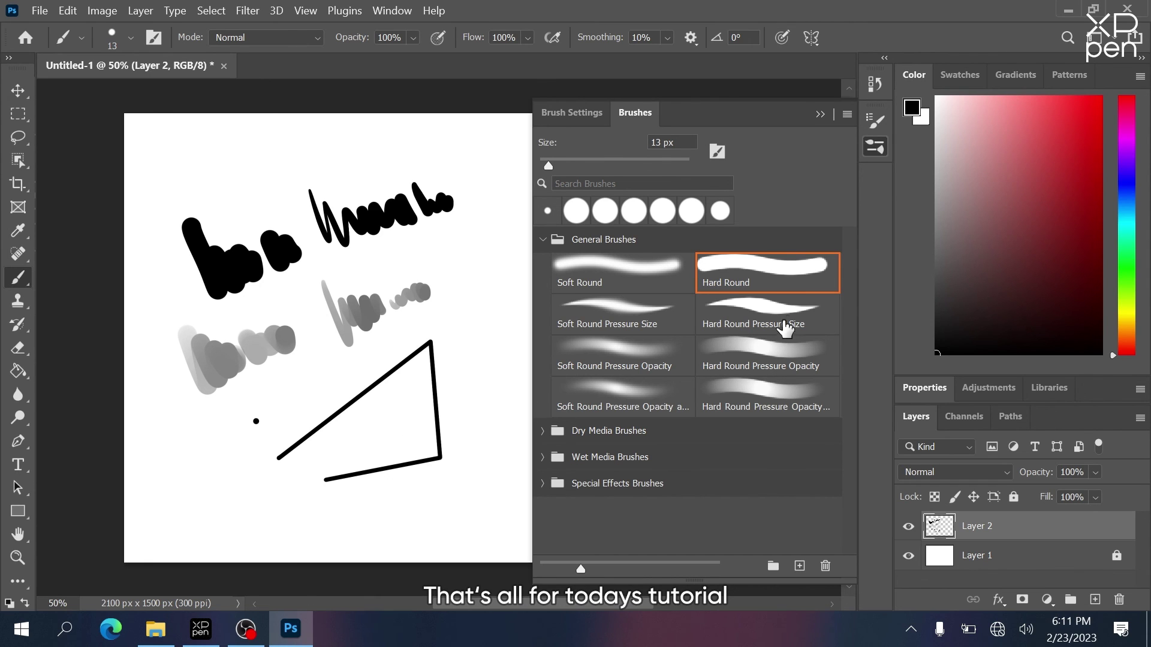
# Step: Draw two faint grey straight-edged triangles with the Hard Round Pressure Opacity brush
pyautogui.click(776, 360)
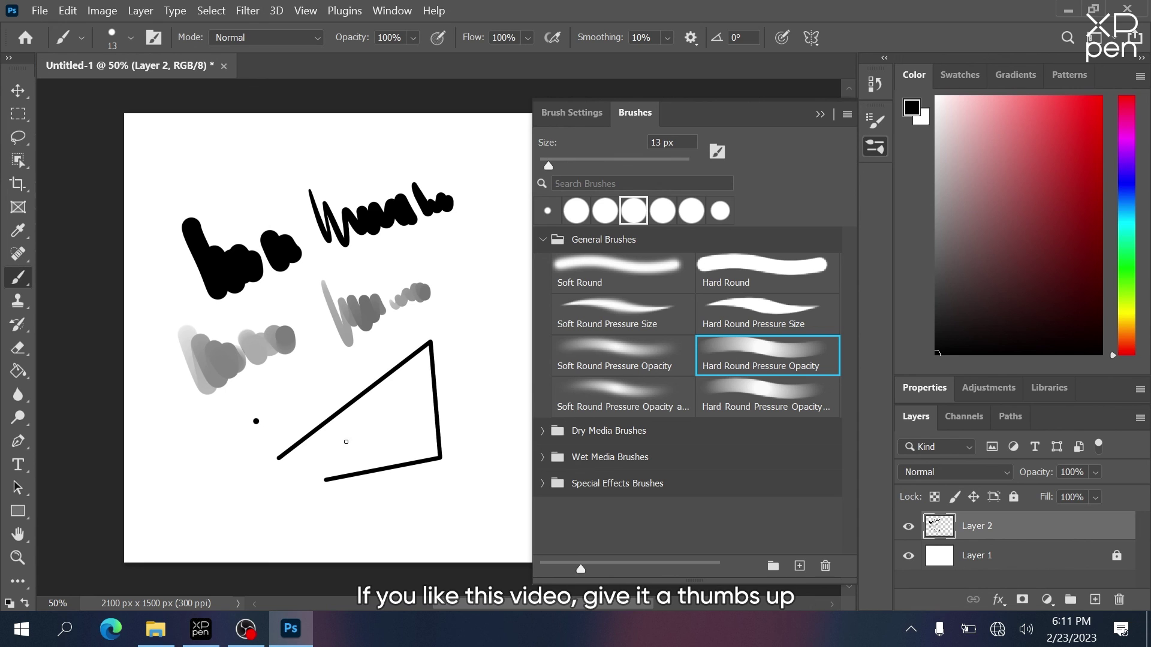
pyautogui.click(210, 477)
pyautogui.keyDown('shift'); pyautogui.click(282, 389); pyautogui.keyUp('shift')
pyautogui.keyDown('shift'); pyautogui.click(390, 526); pyautogui.keyUp('shift')
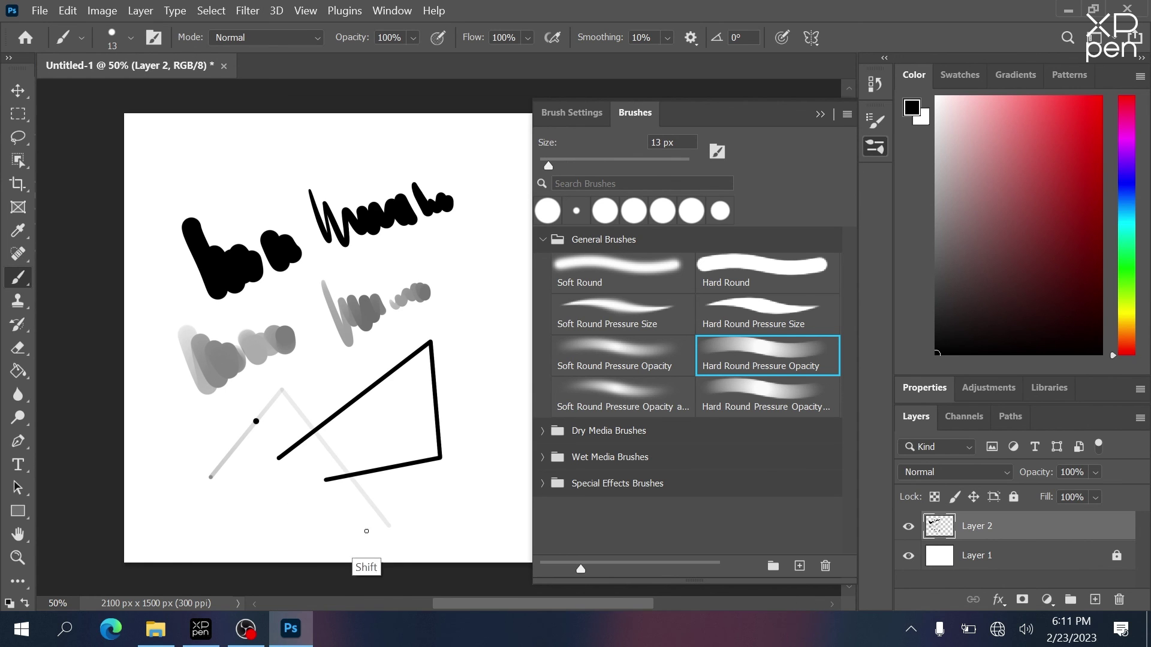
pyautogui.keyDown('shift'); pyautogui.click(222, 478); pyautogui.keyUp('shift')
pyautogui.click(457, 488)
pyautogui.keyDown('shift'); pyautogui.click(474, 323); pyautogui.keyUp('shift')
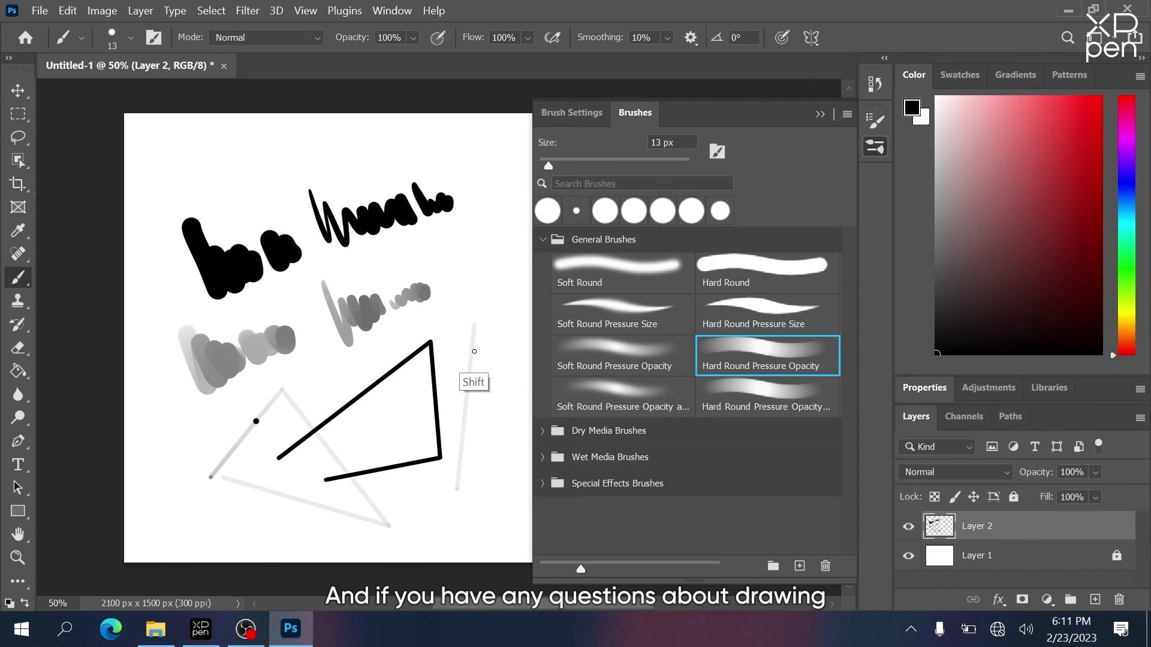
pyautogui.keyDown('shift'); pyautogui.click(503, 493); pyautogui.keyUp('shift')
pyautogui.keyDown('shift'); pyautogui.click(459, 510); pyautogui.keyUp('shift')
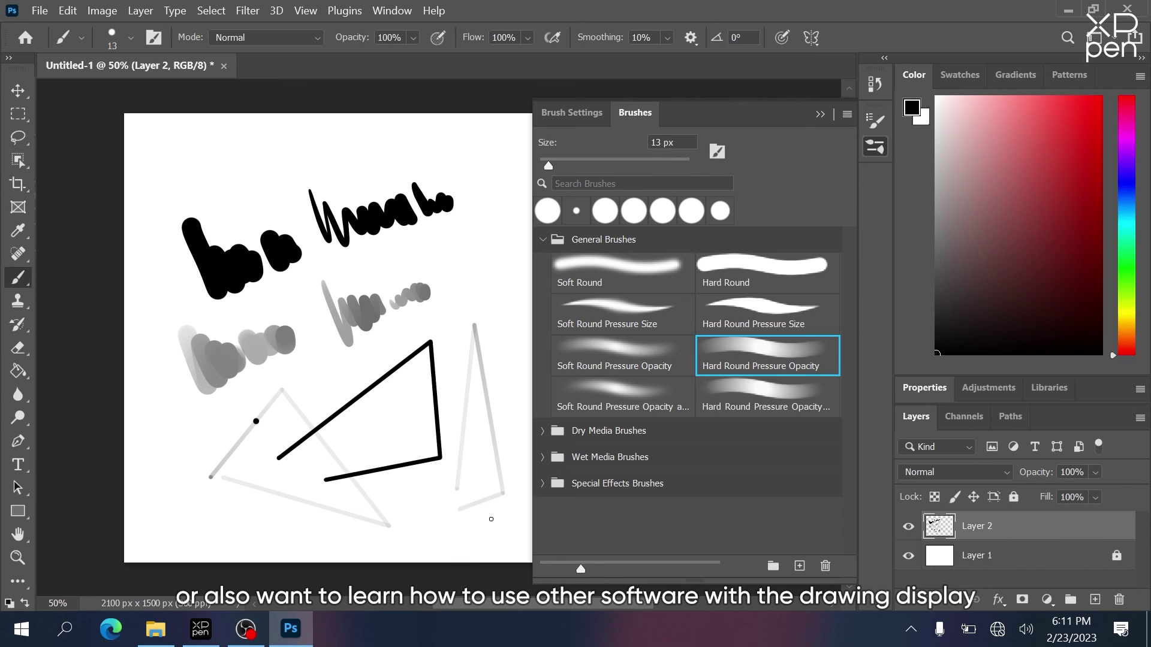